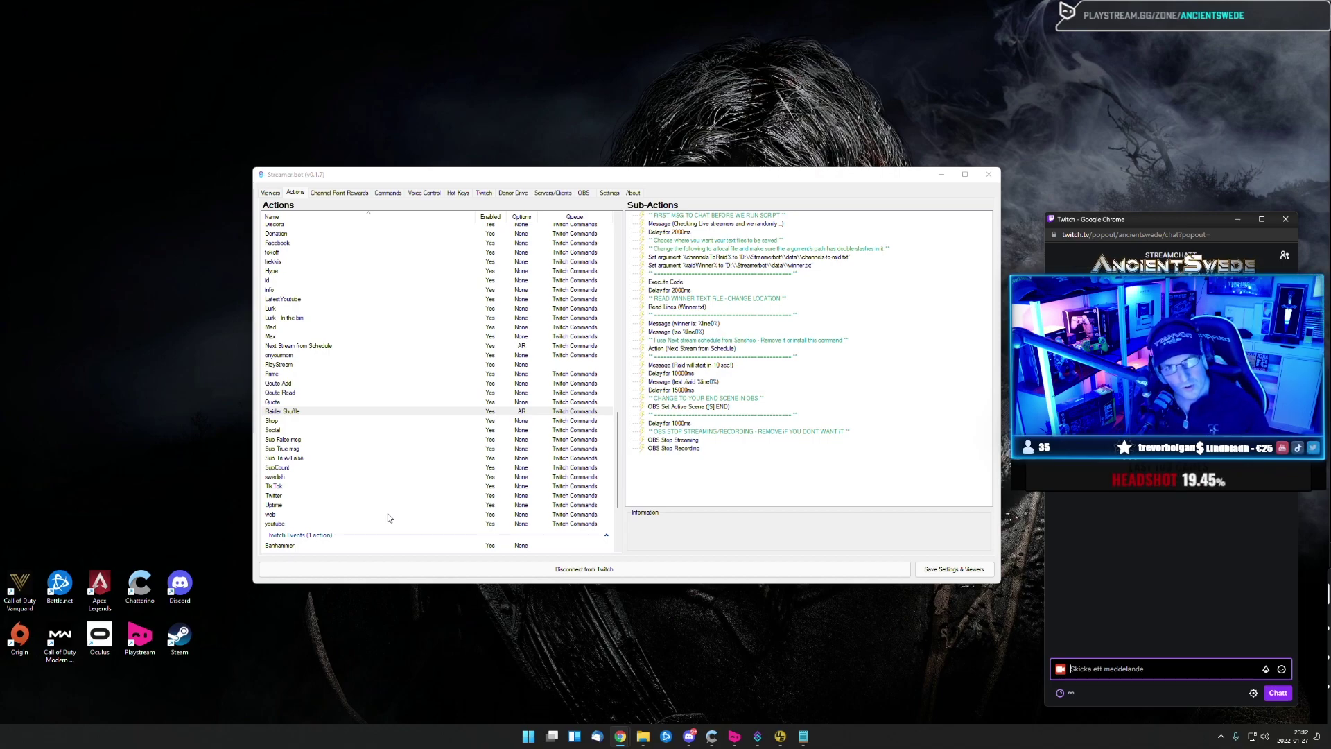
- Check the encoded import string in UltraEdit, then return to Streamer.bot's Raider Shuffle action
click(780, 737)
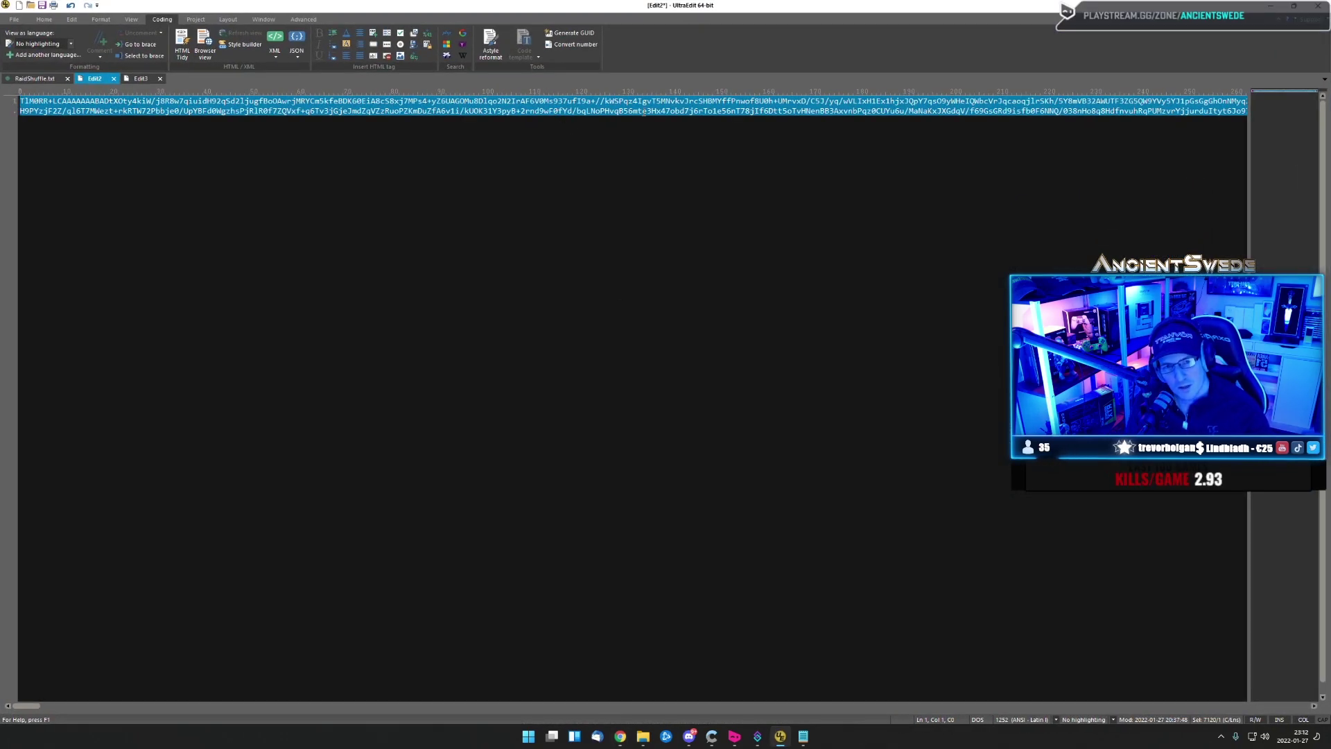
click(781, 737)
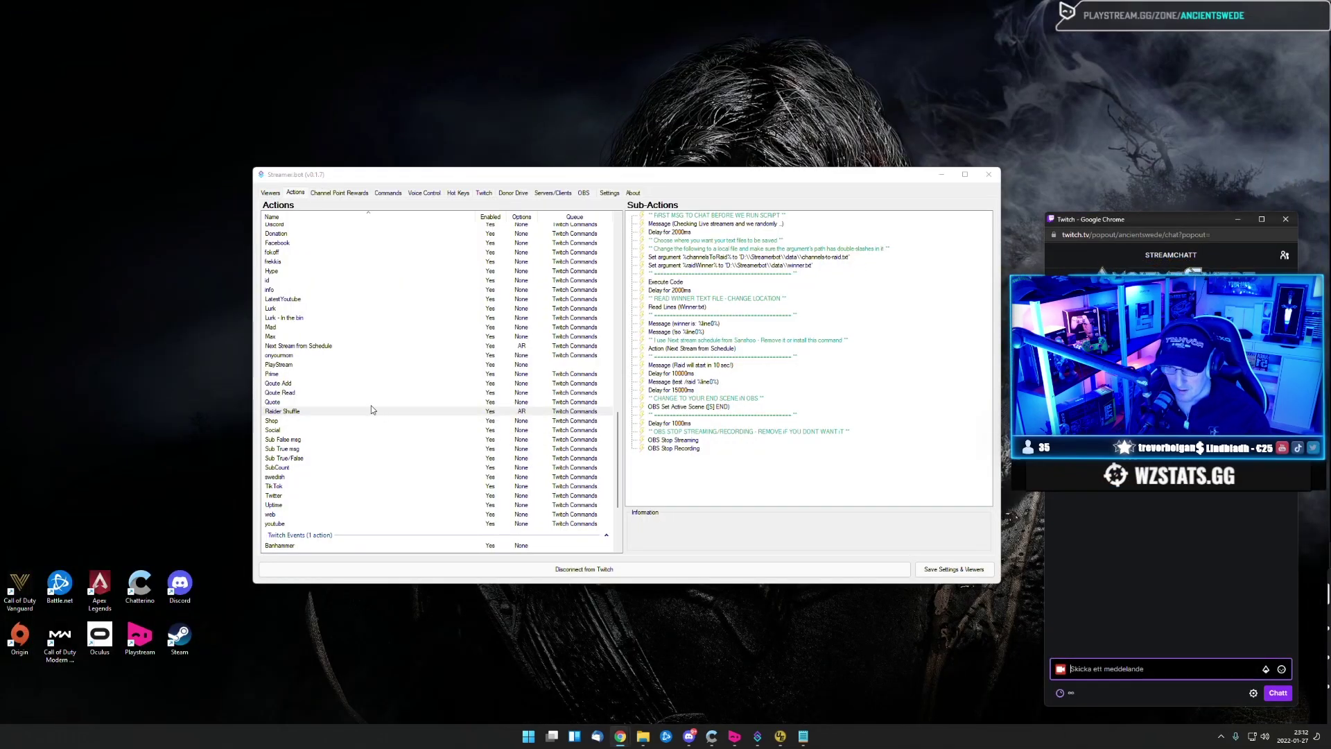
- Paste the import string, preview both copied actions, and import them into the Actions list
right_click(379, 430)
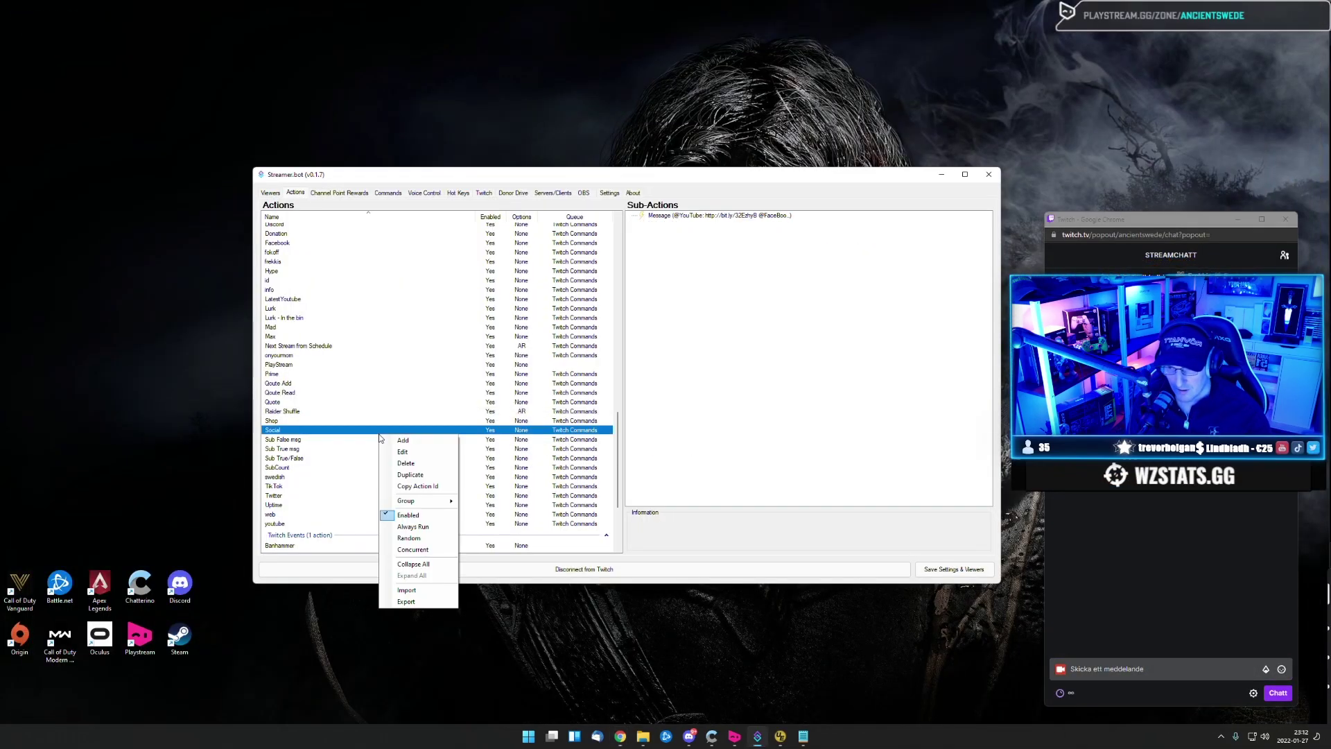
click(416, 591)
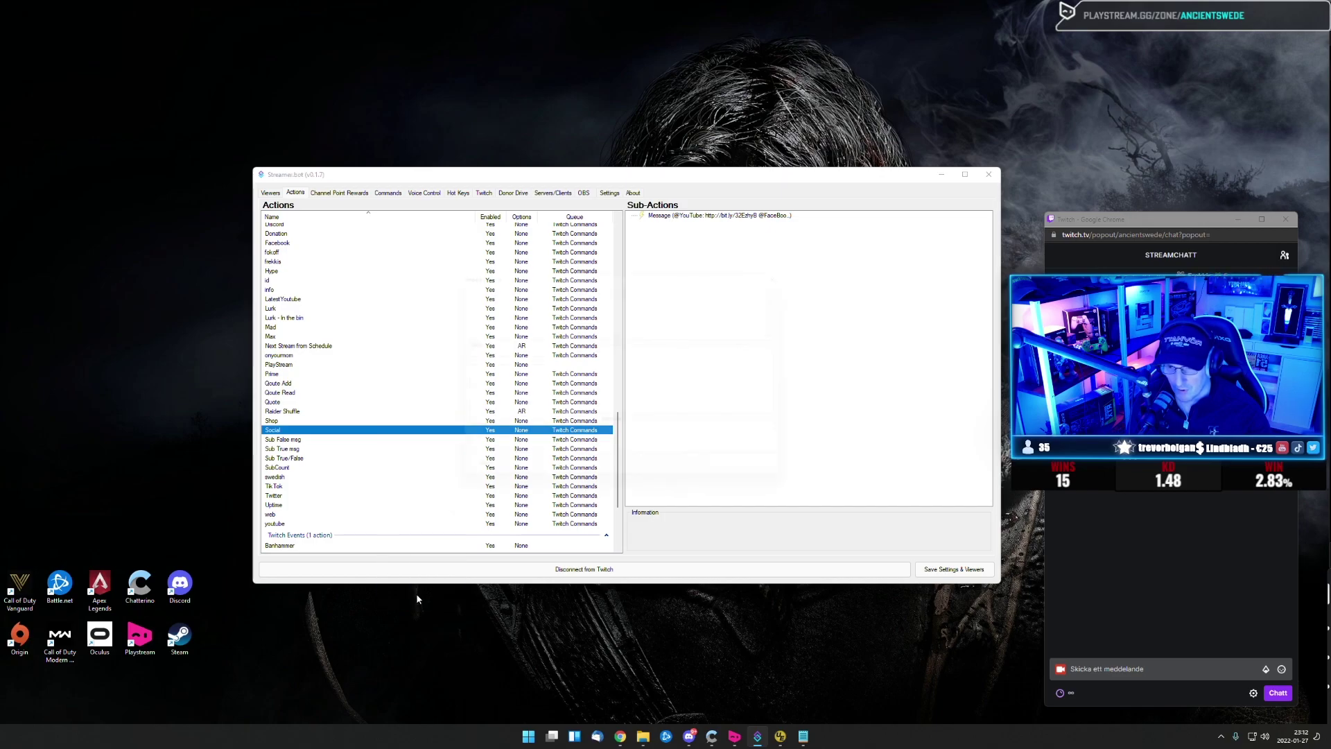
key(ctrl+v)
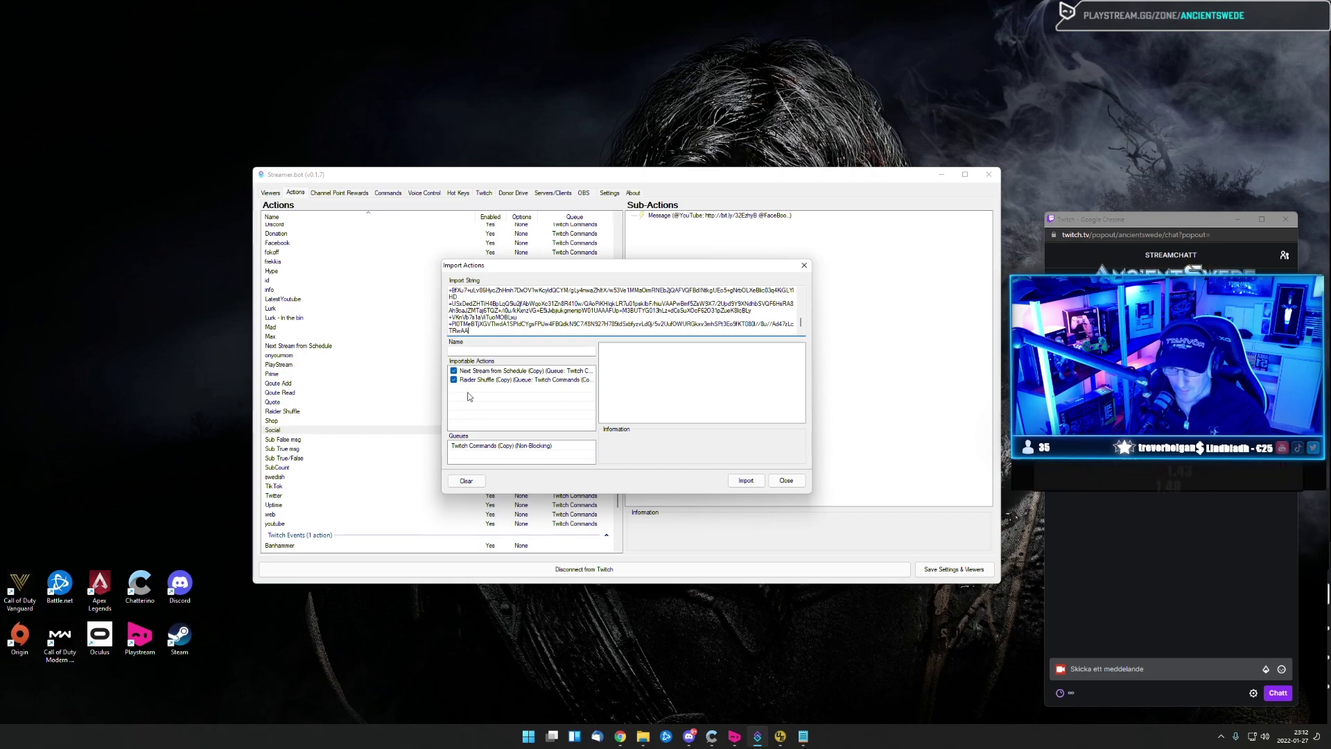
click(488, 373)
click(491, 379)
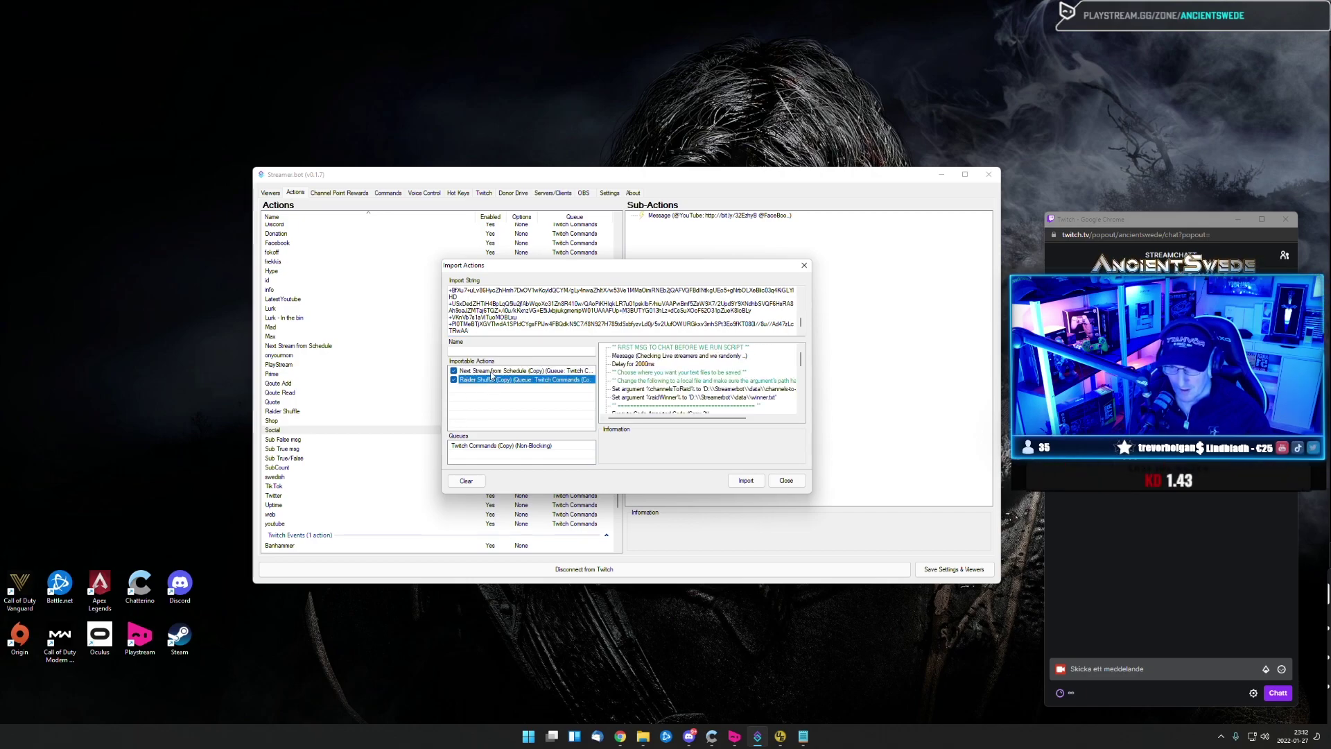
click(492, 372)
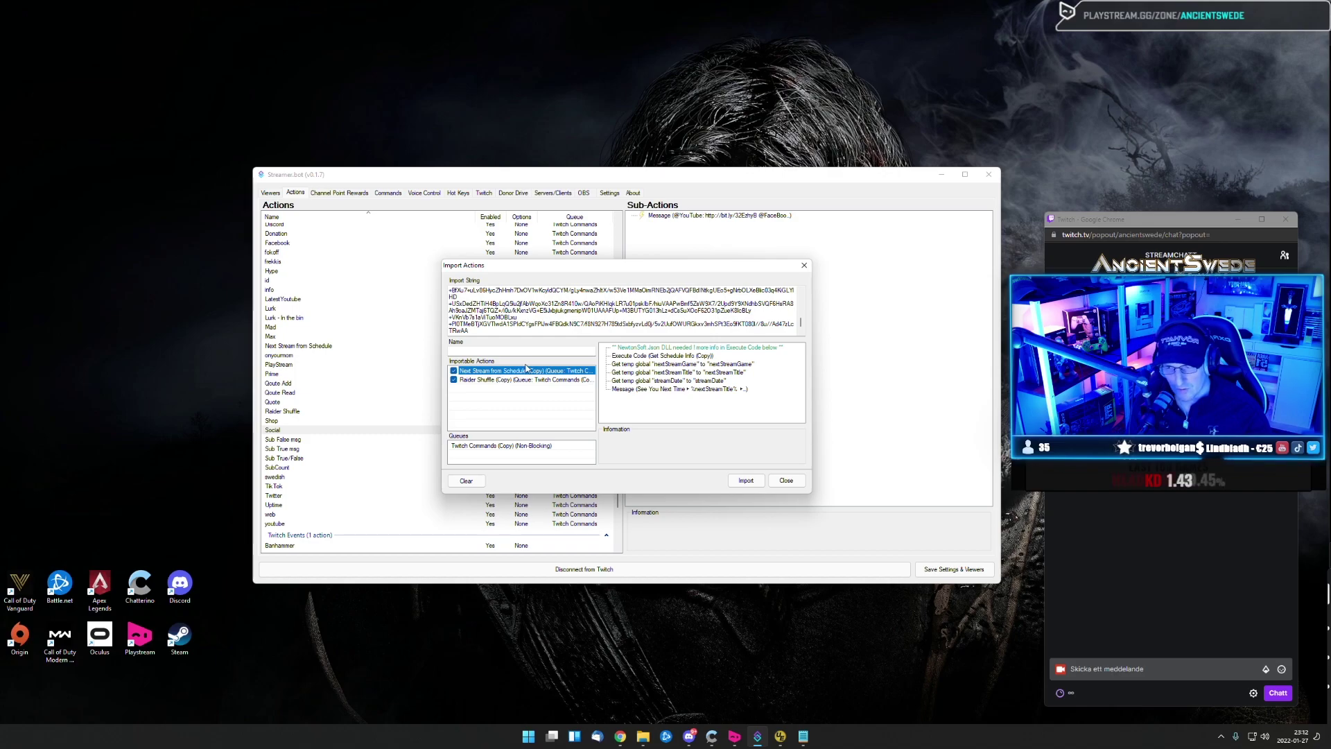
click(513, 380)
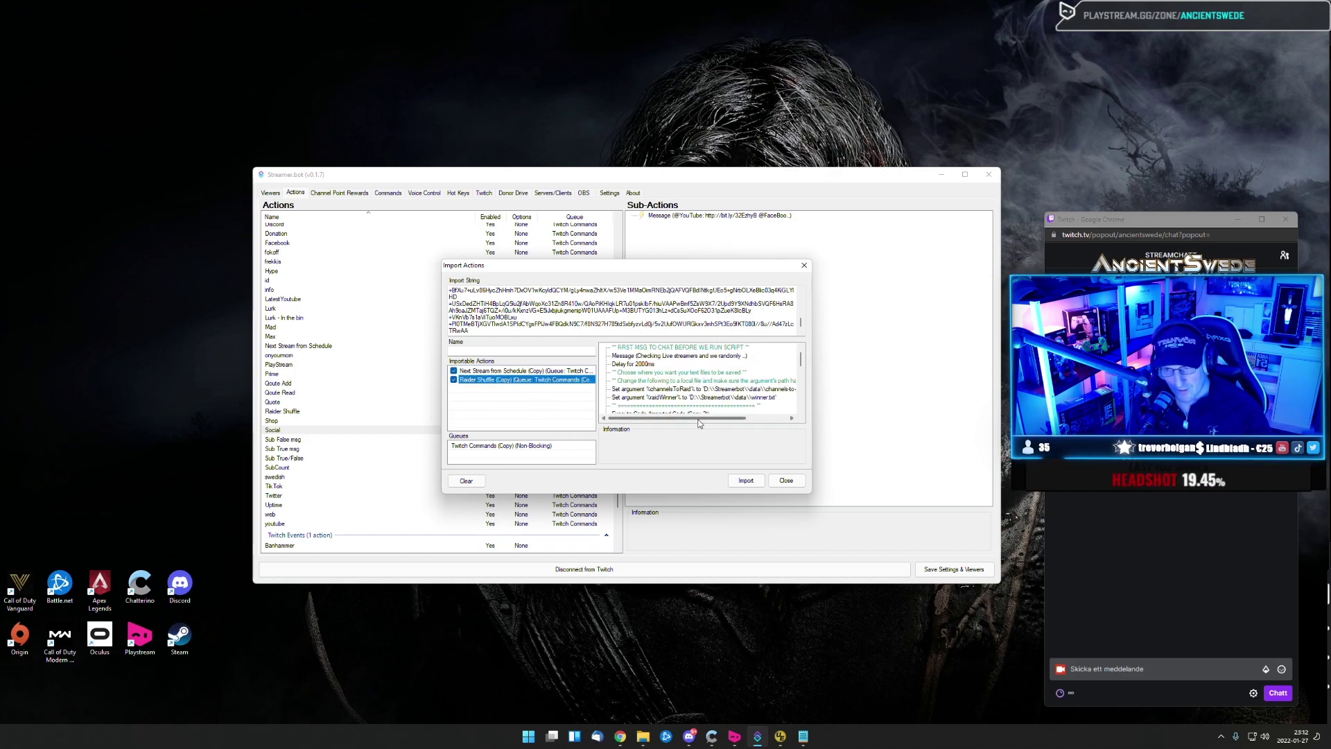
click(745, 480)
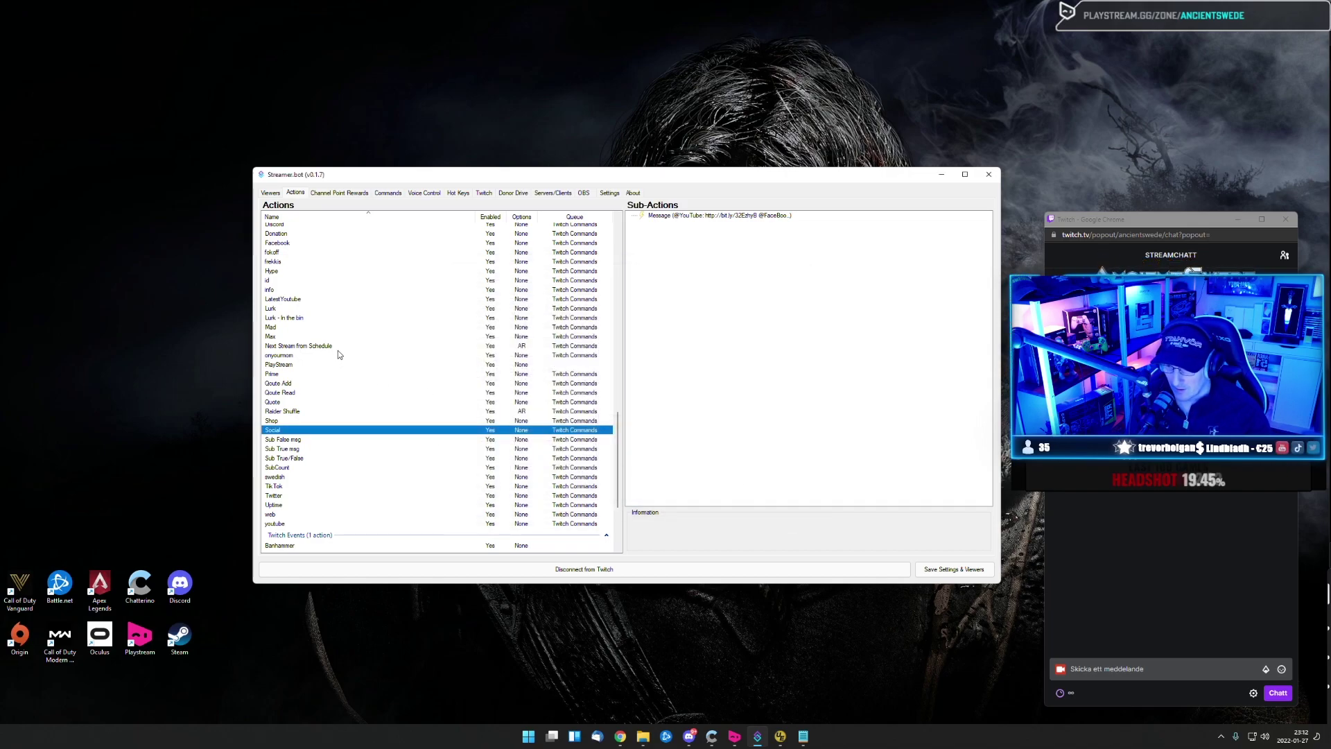
- Review Raider Shuffle's opening message 'Checking Live streamers and we randomly pick one we raid!' without changing it
scroll(338, 351, up, 3)
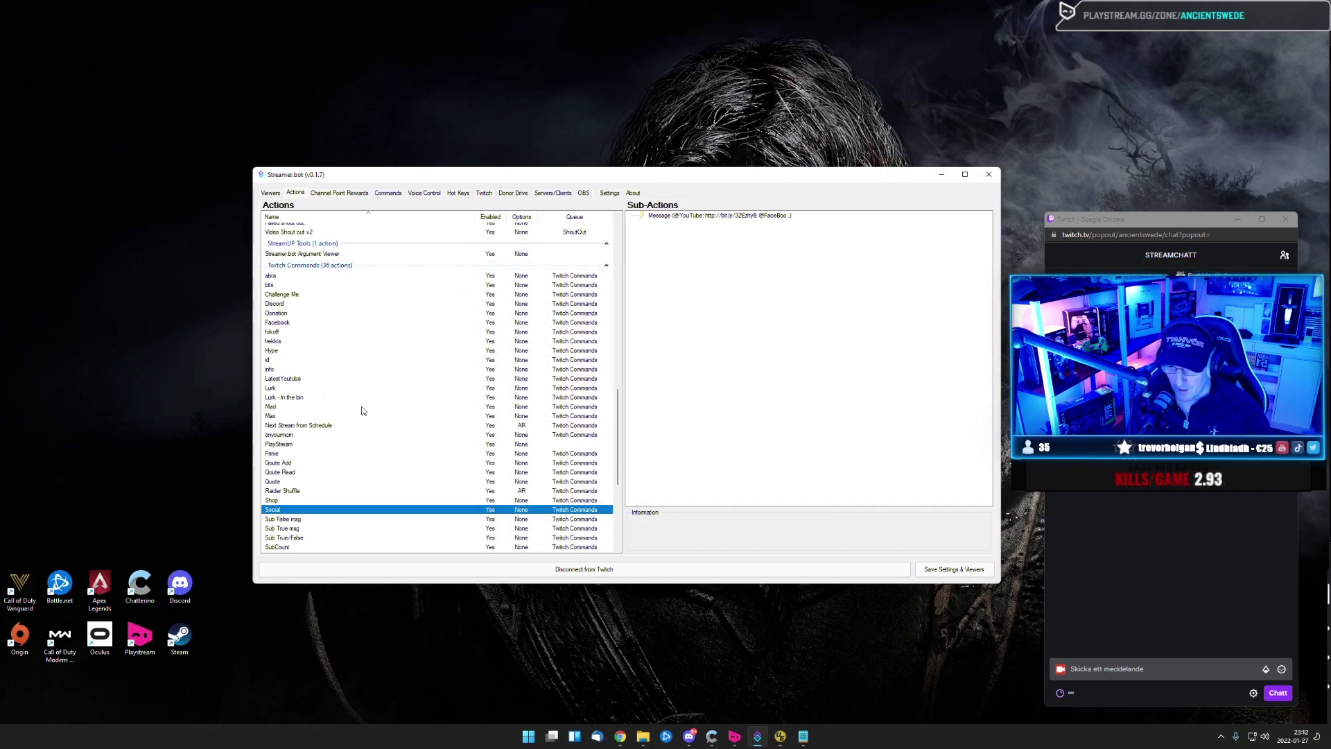
scroll(362, 411, down, 2)
click(297, 438)
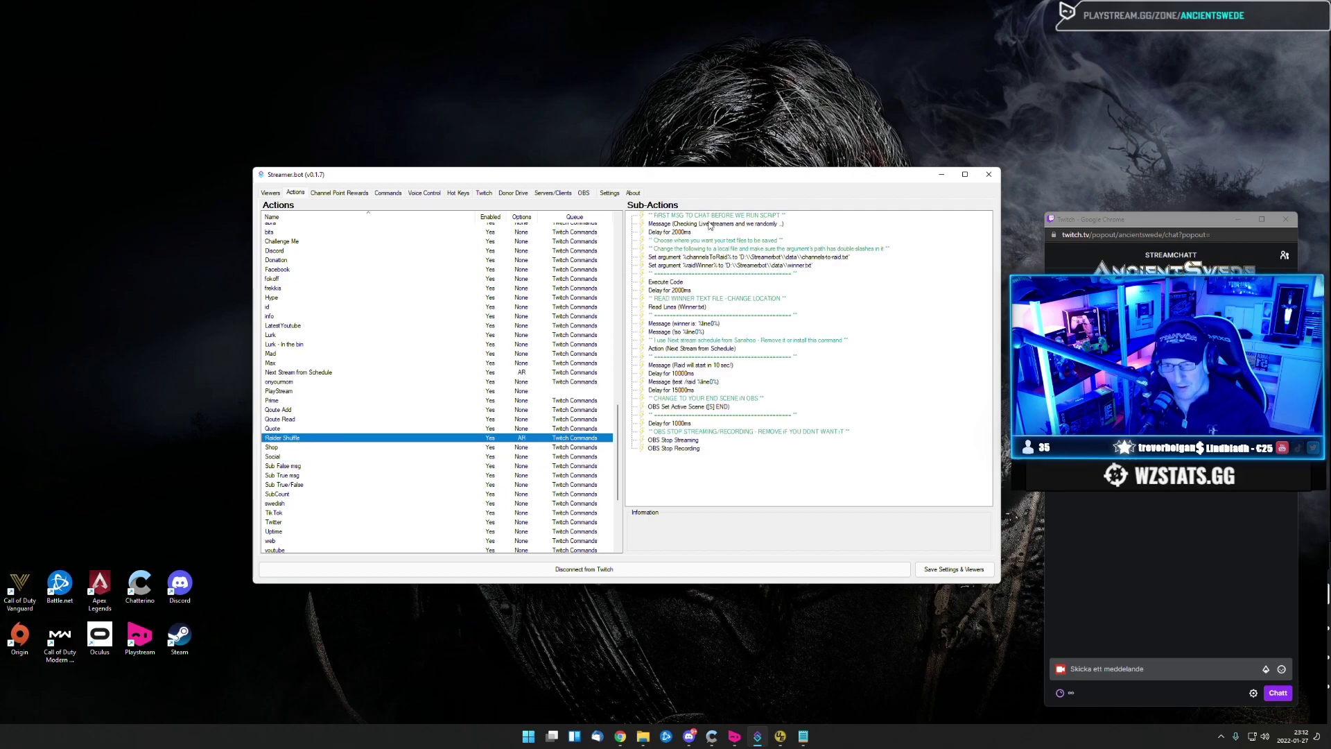
click(728, 223)
double_click(728, 224)
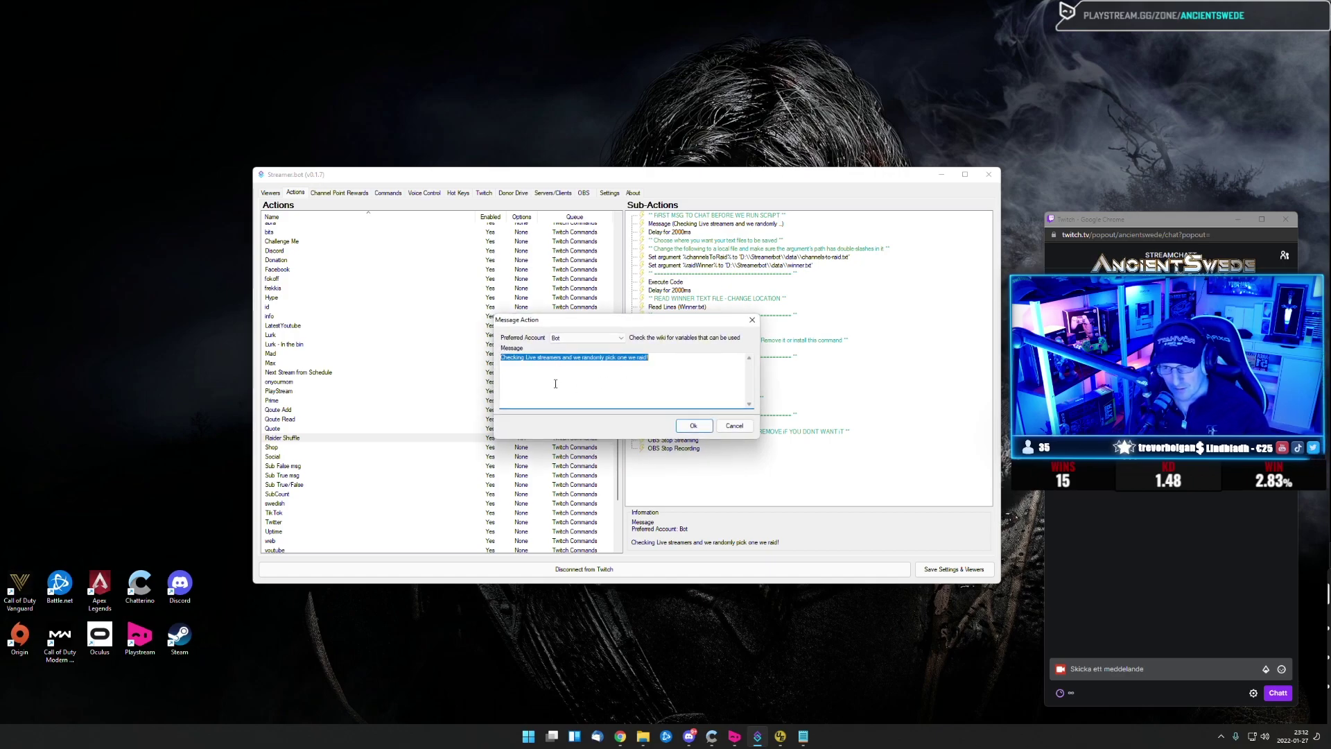
click(624, 371)
drag(649, 358, 466, 359)
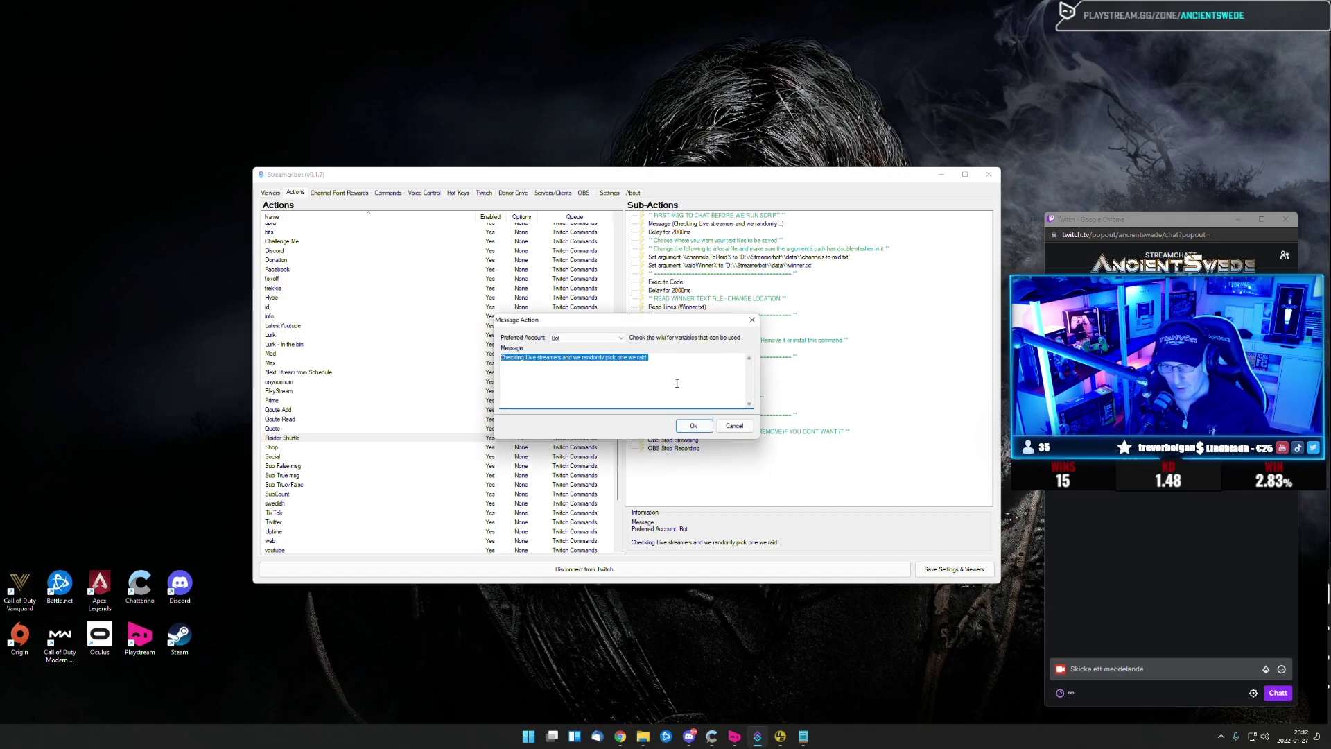
click(734, 426)
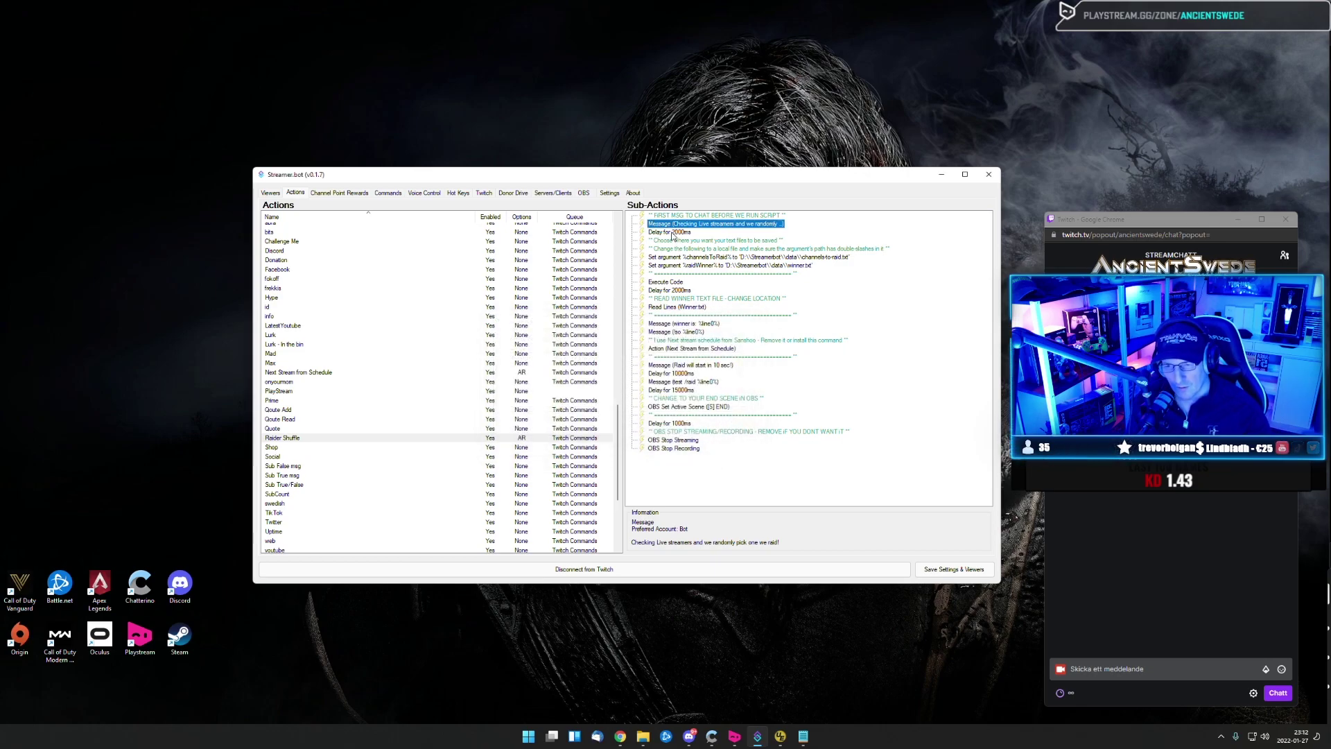
key(Down)
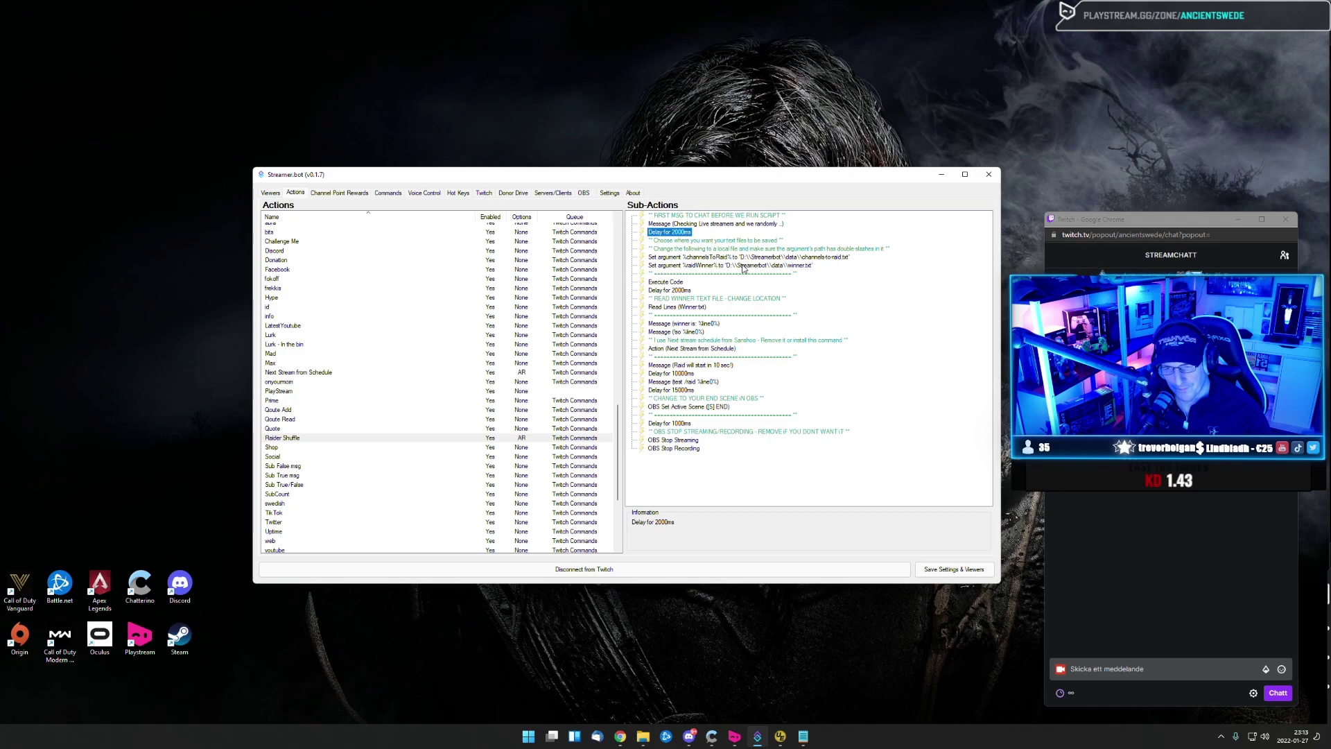
- Verify the channelsToRaid and raidWinner file paths, then open the Execute Code C# script
double_click(739, 256)
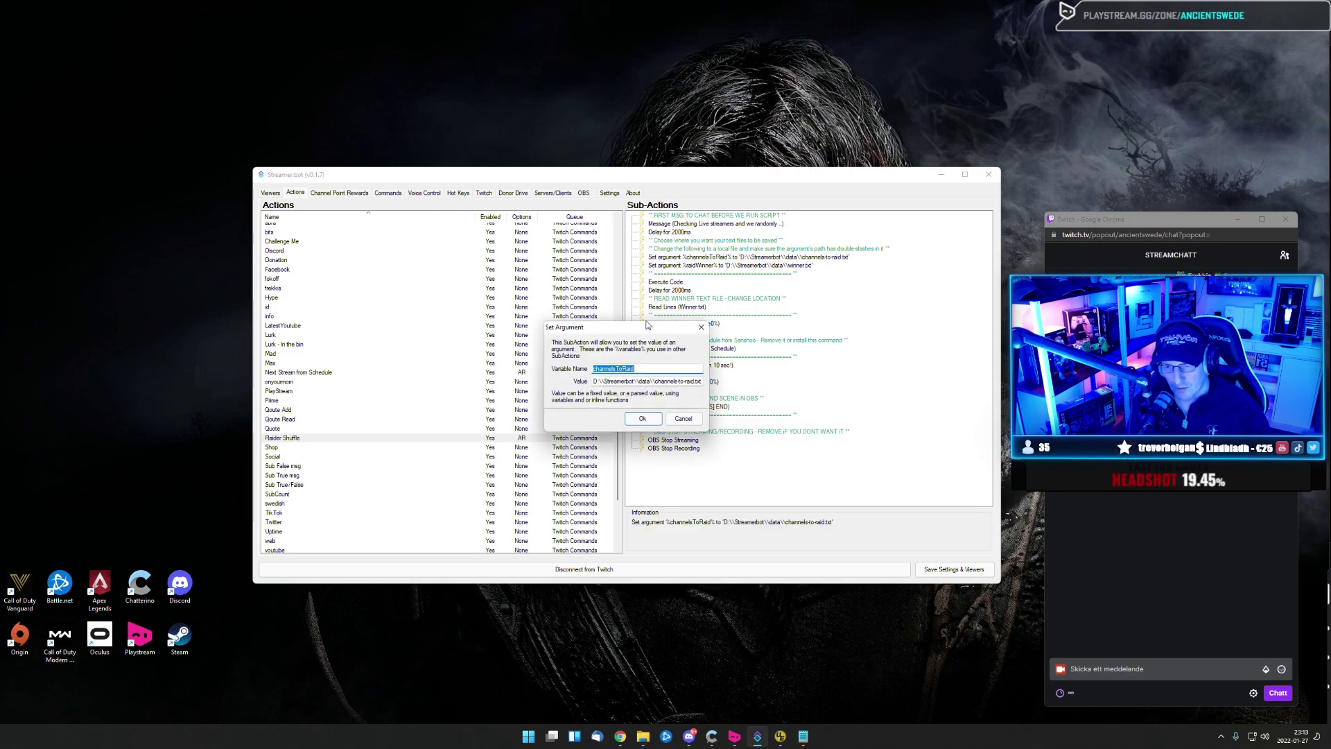
drag(643, 331, 638, 327)
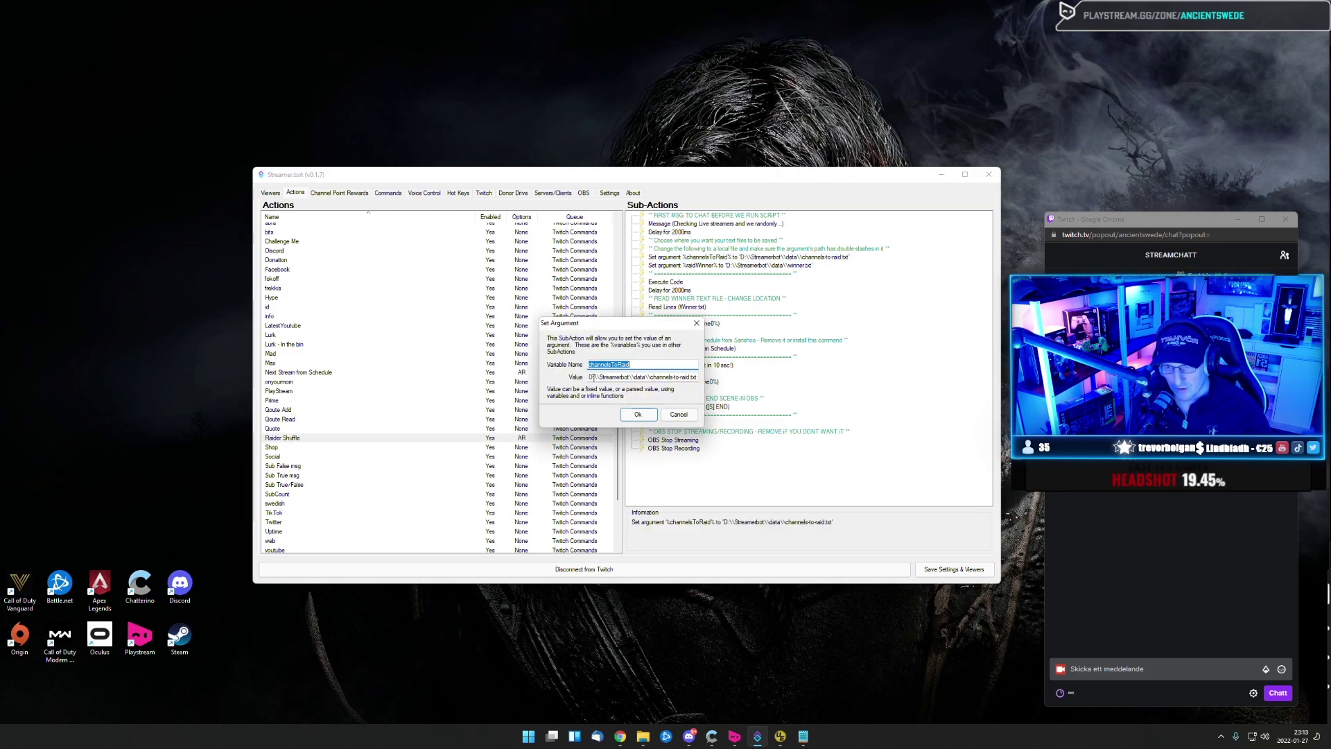
drag(595, 378, 741, 374)
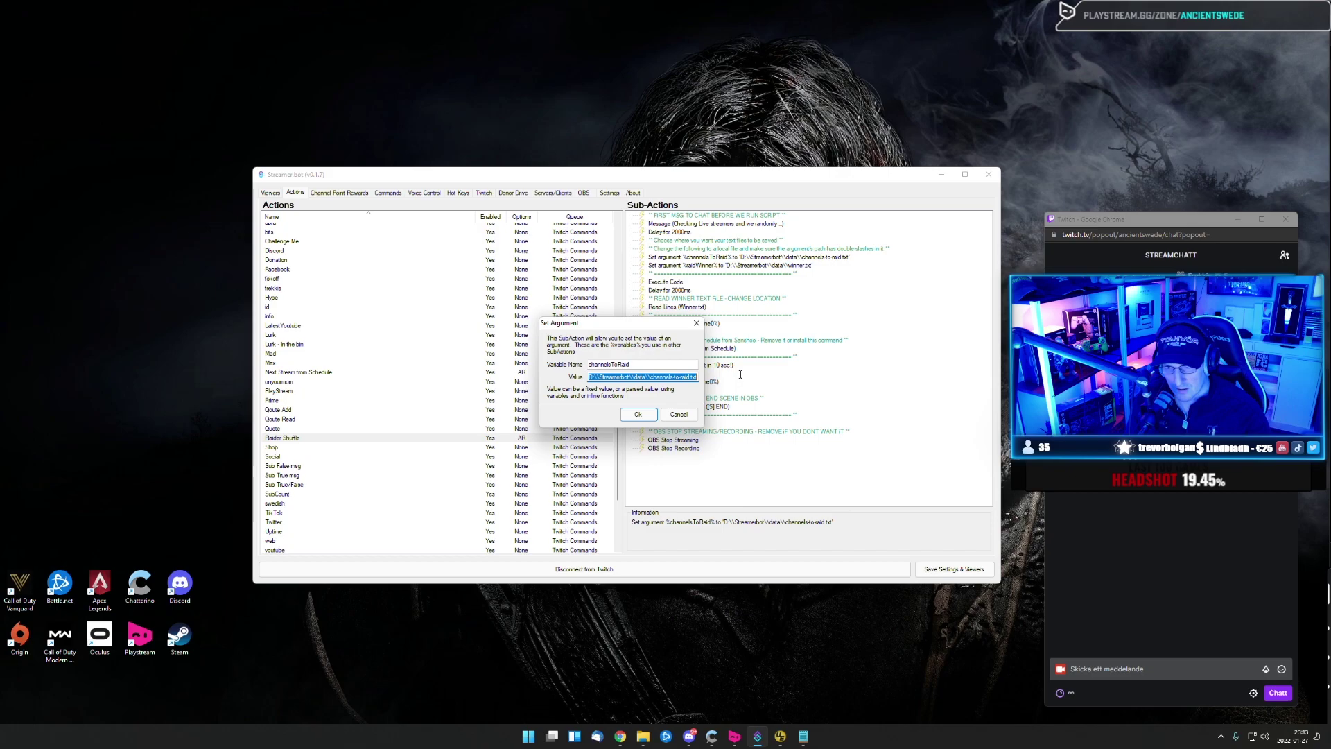
click(679, 413)
double_click(735, 266)
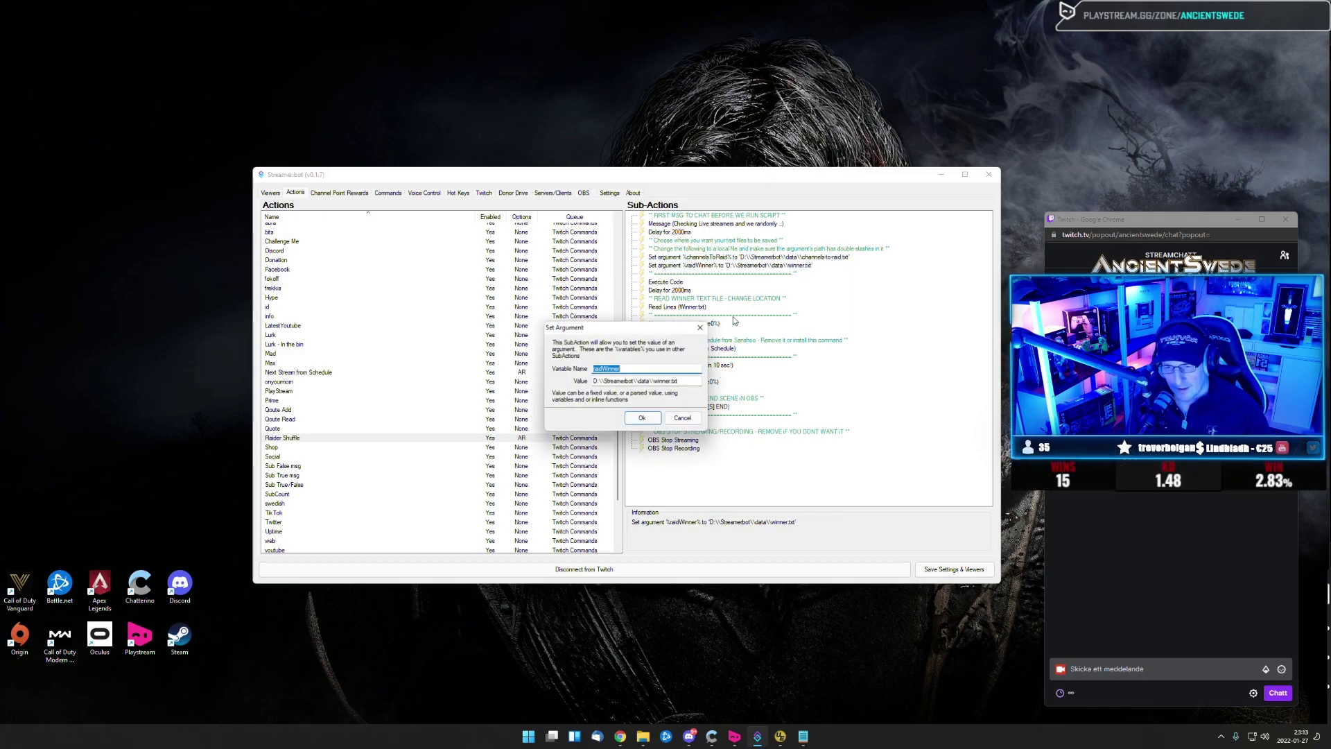
key(Tab)
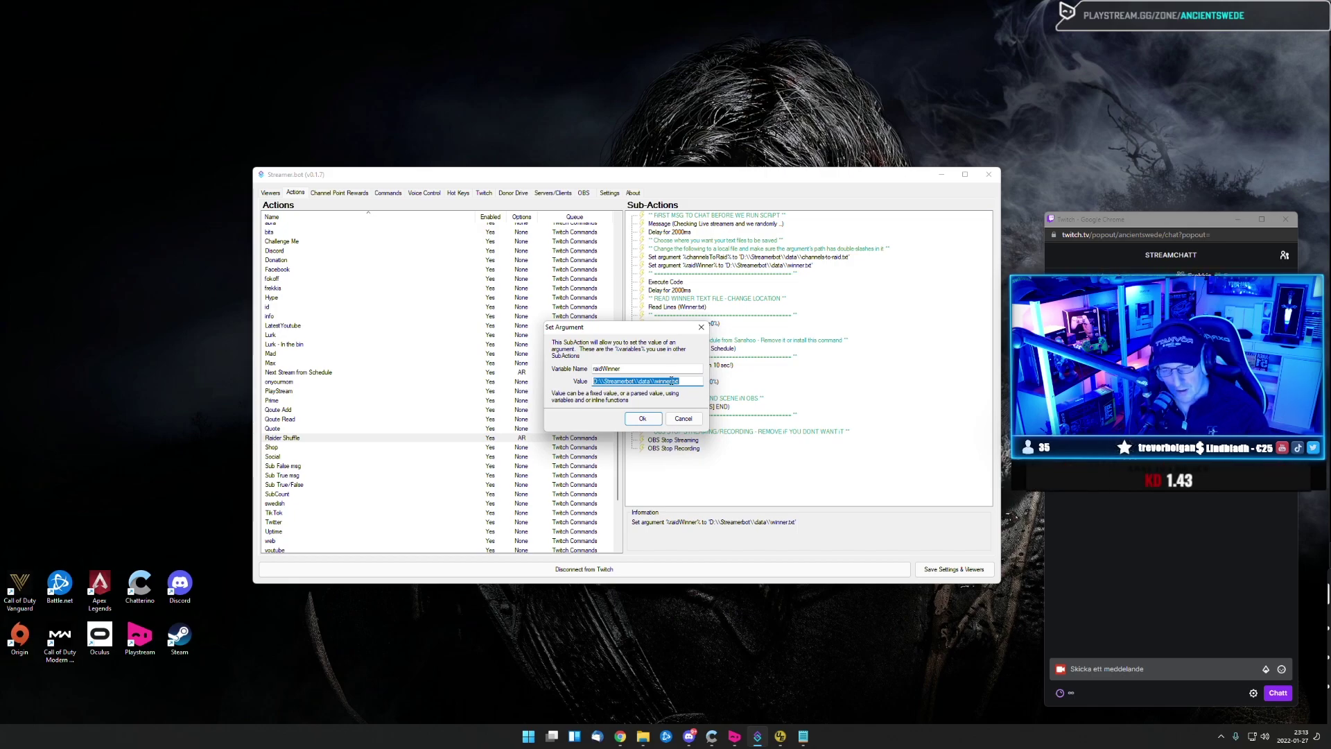
click(683, 418)
double_click(666, 281)
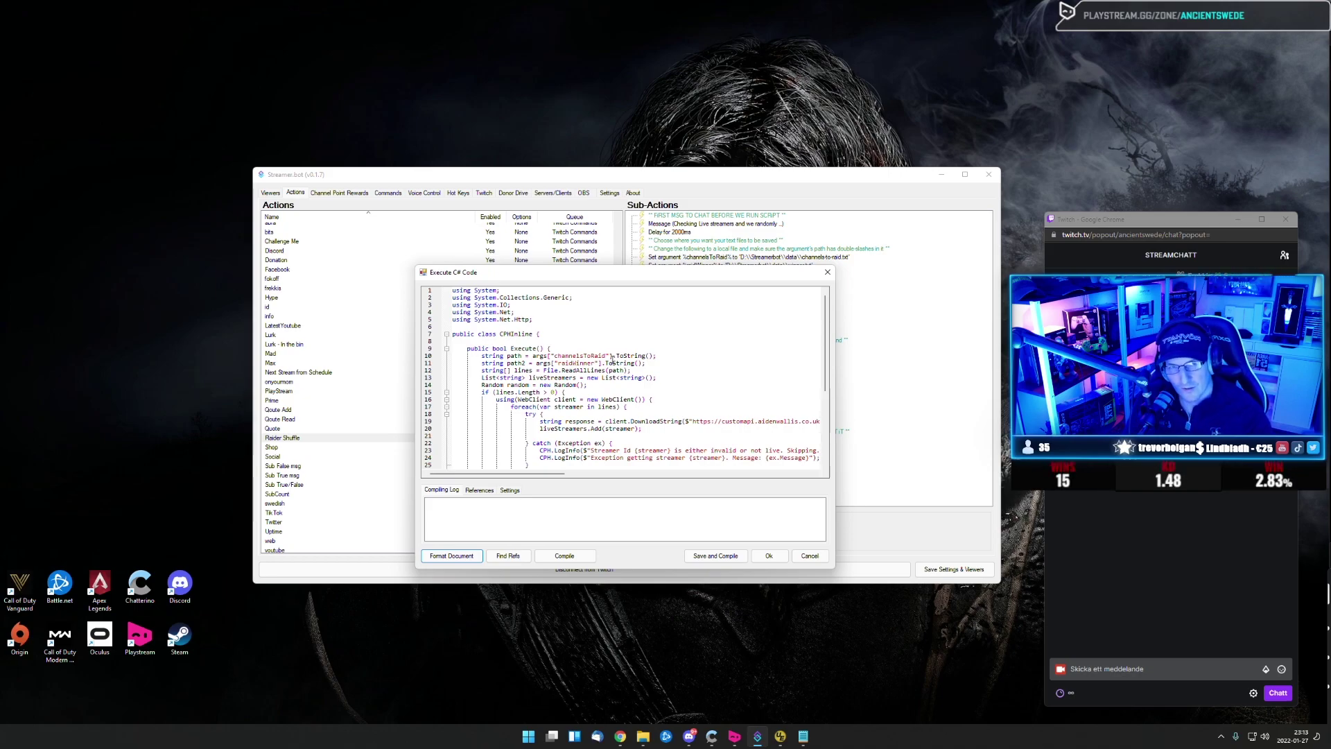
- Review the System.dll reference without adding a library, then compile the C# code
click(479, 491)
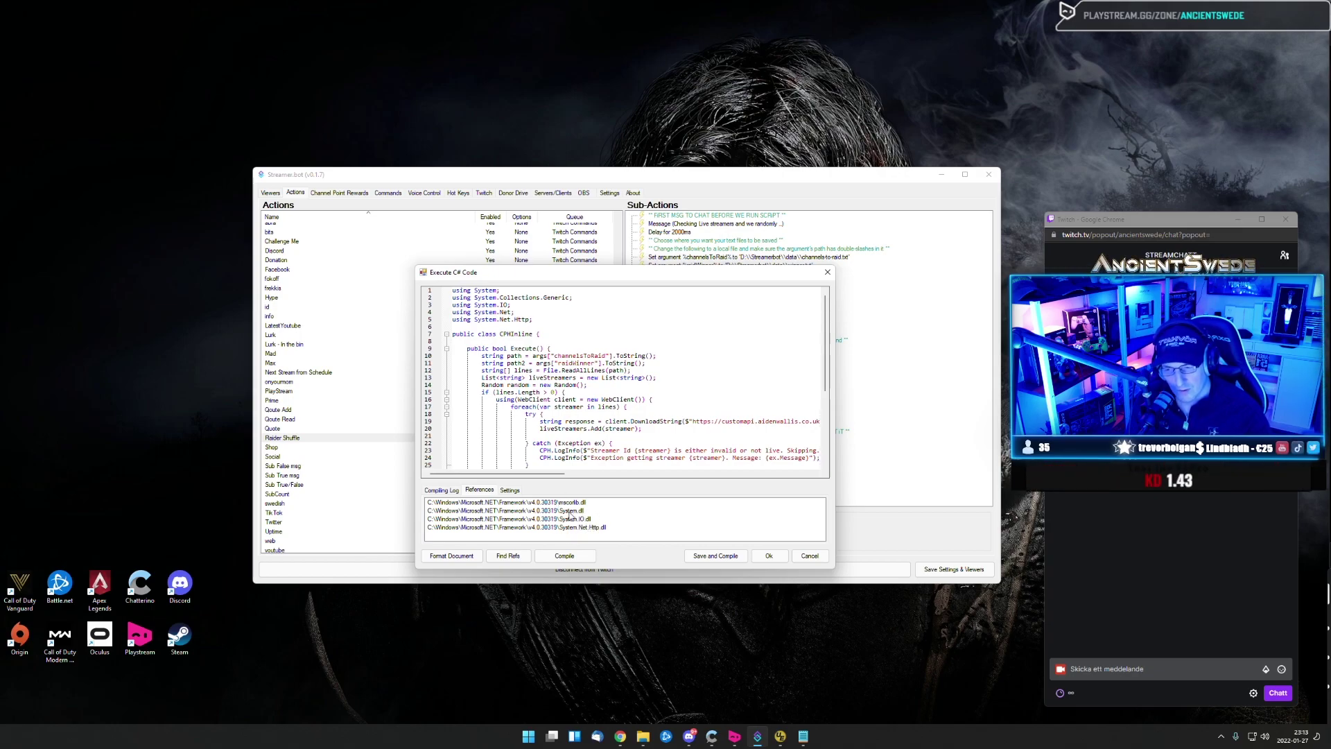
right_click(625, 511)
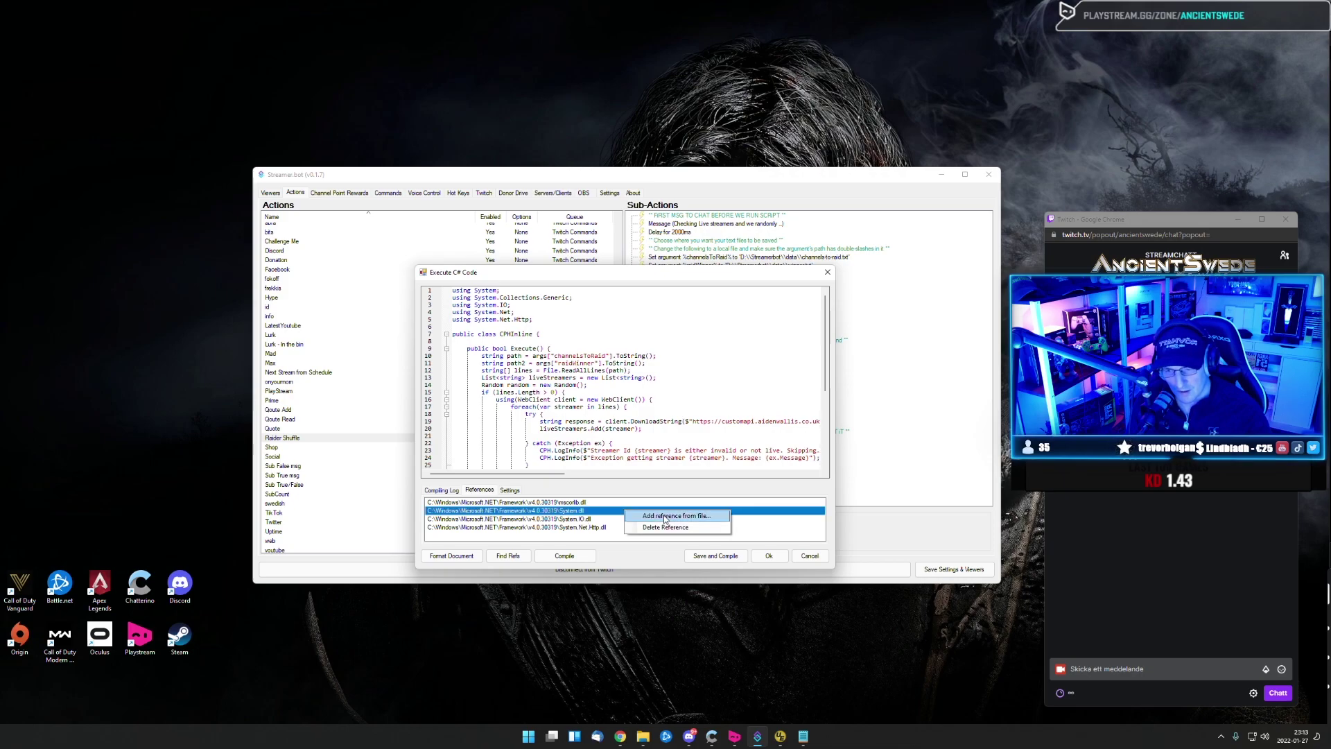
click(666, 516)
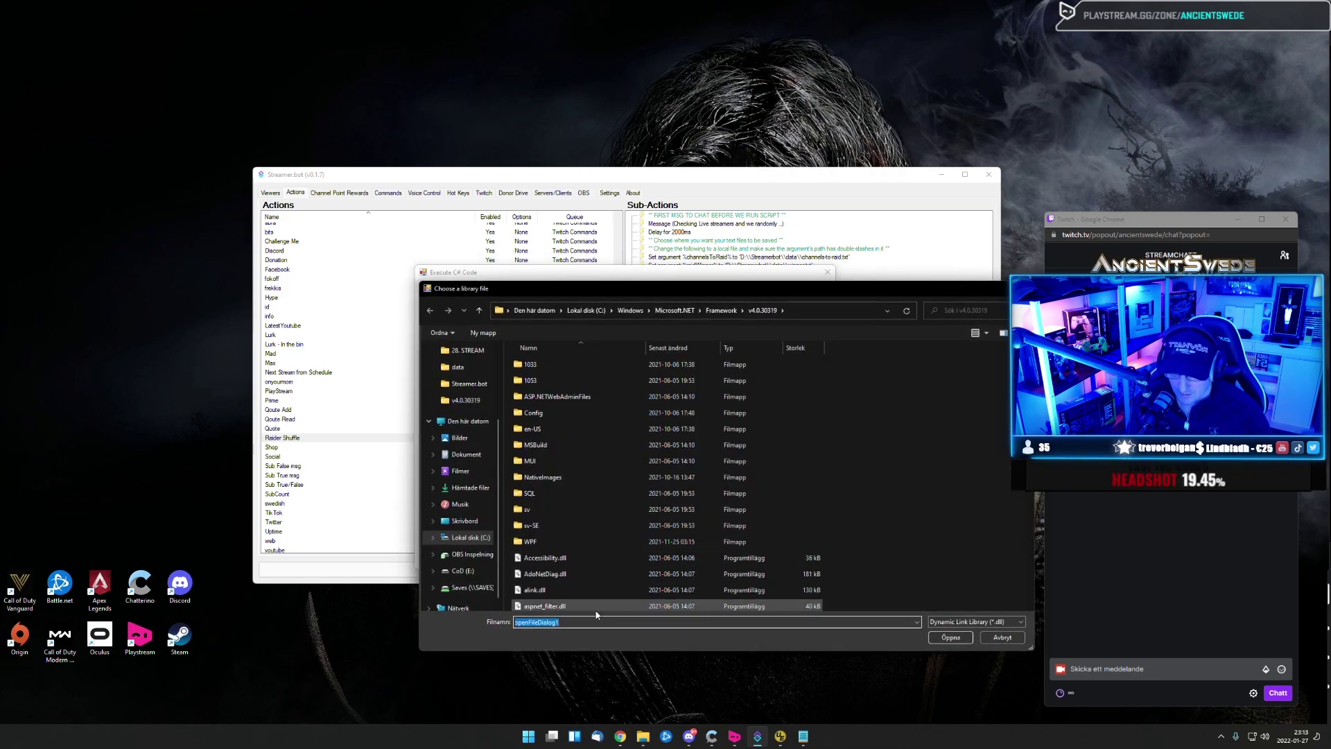
text(syster)
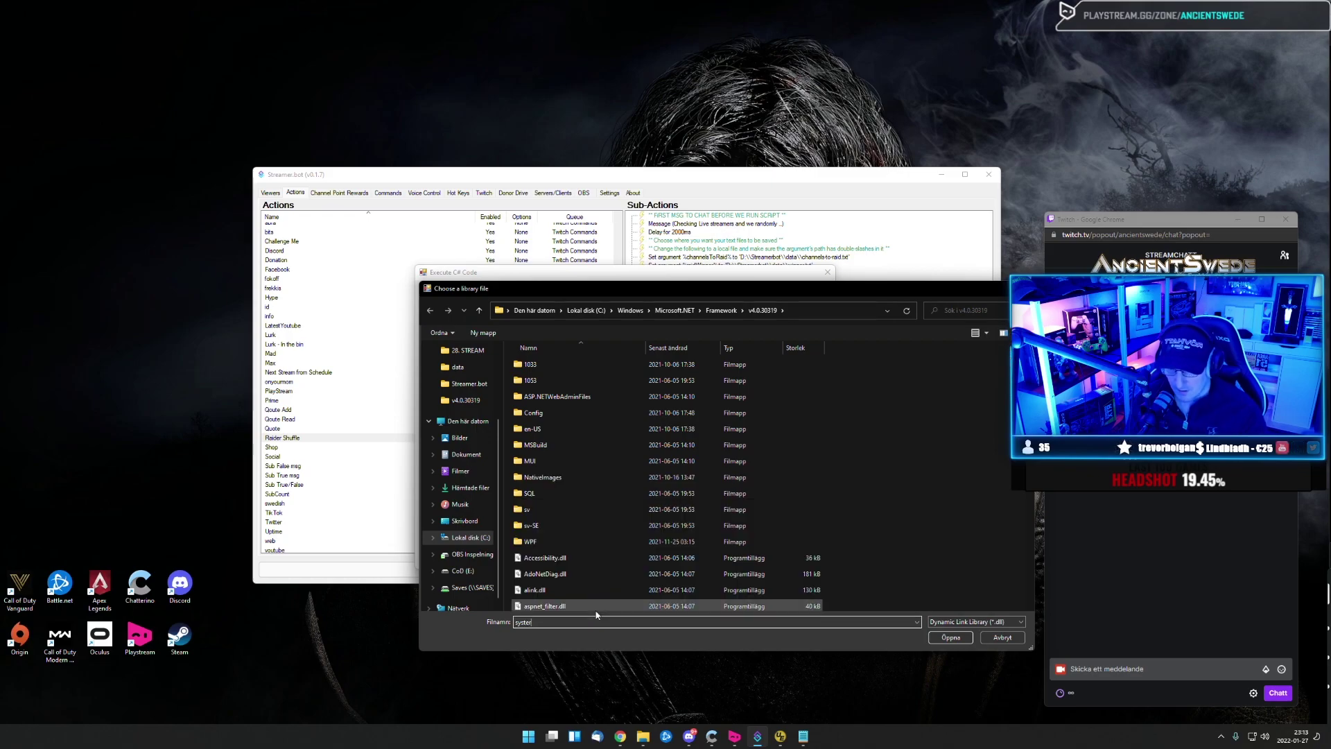
key(BackSpace)
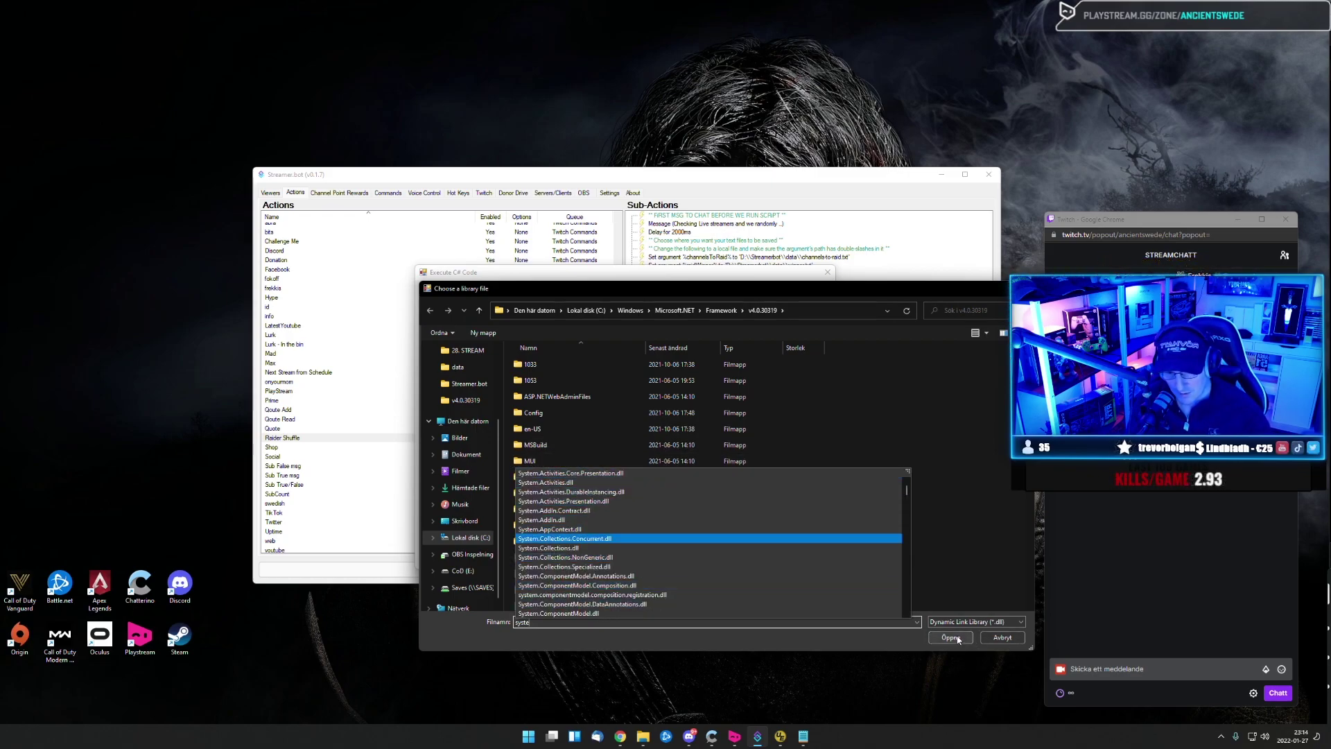
click(1001, 637)
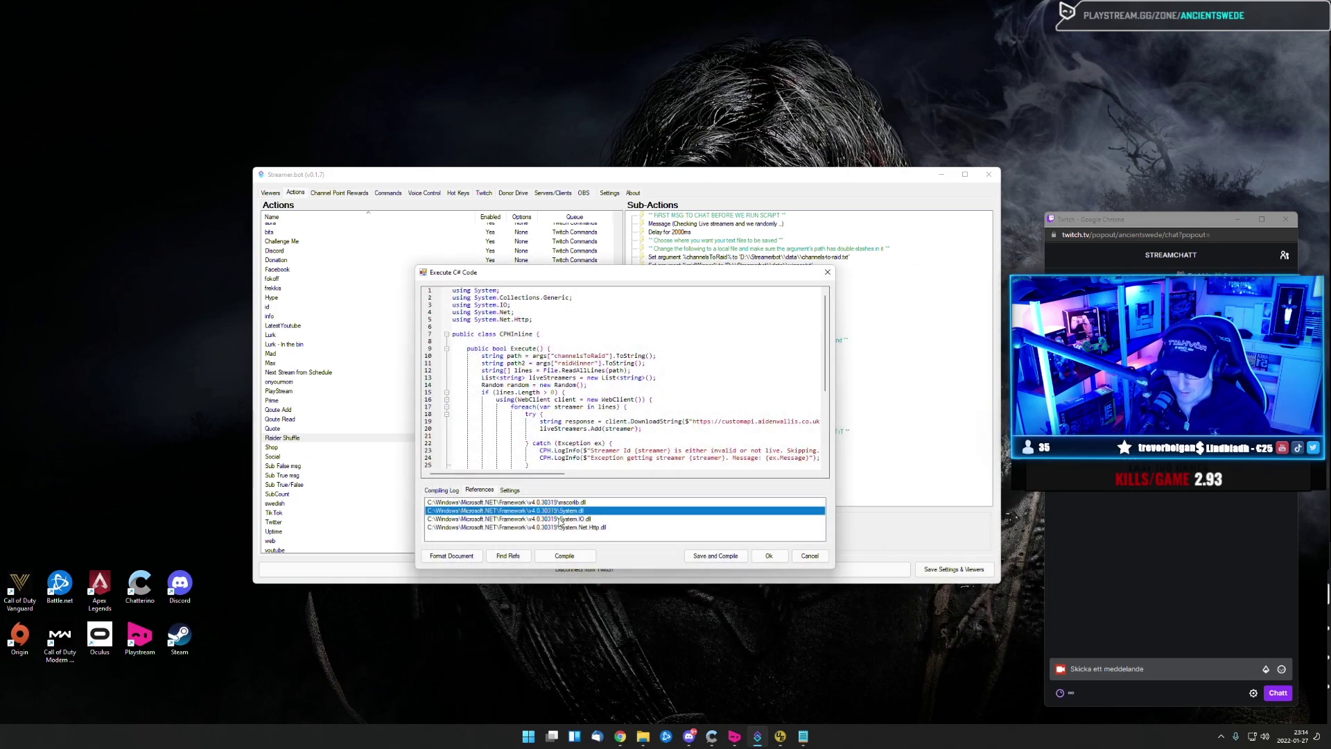
click(559, 555)
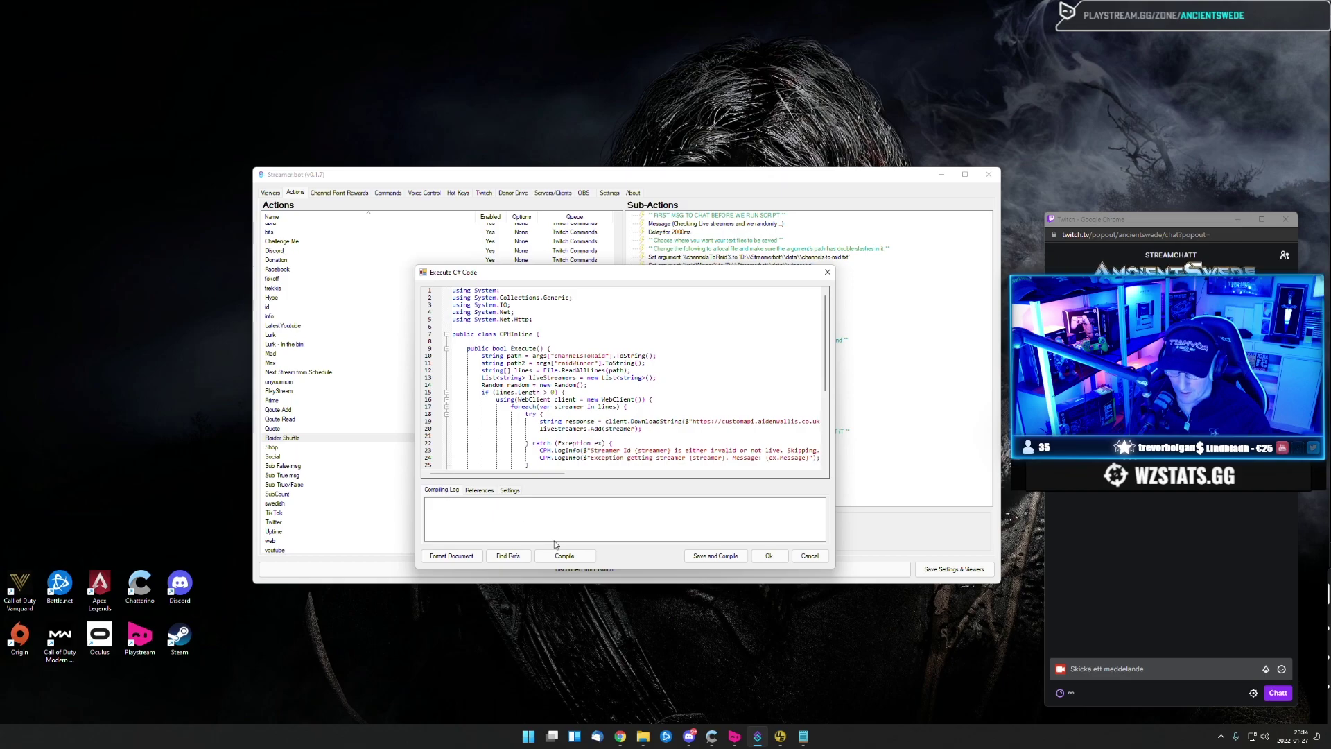
click(562, 555)
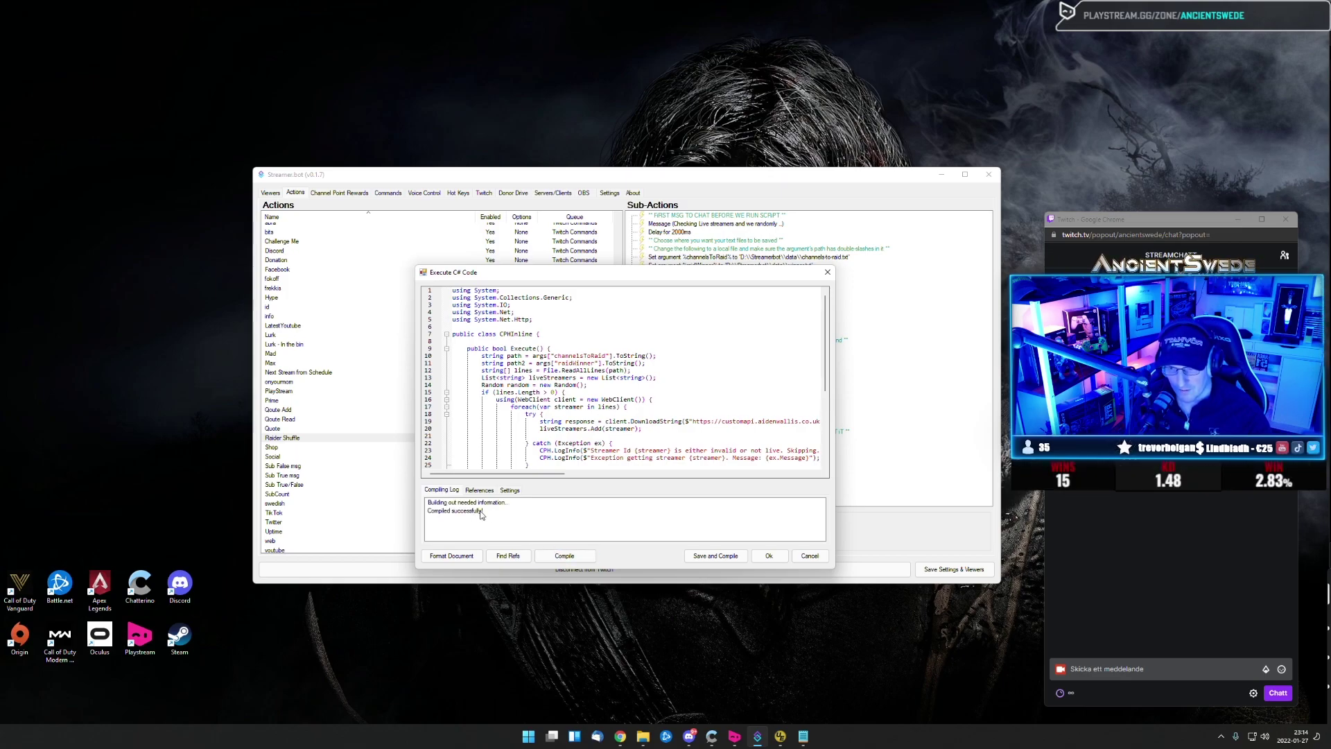
- Save the compiled code and confirm Read Lines still reads D:\Streamerbot\data\Winner.txt
click(715, 556)
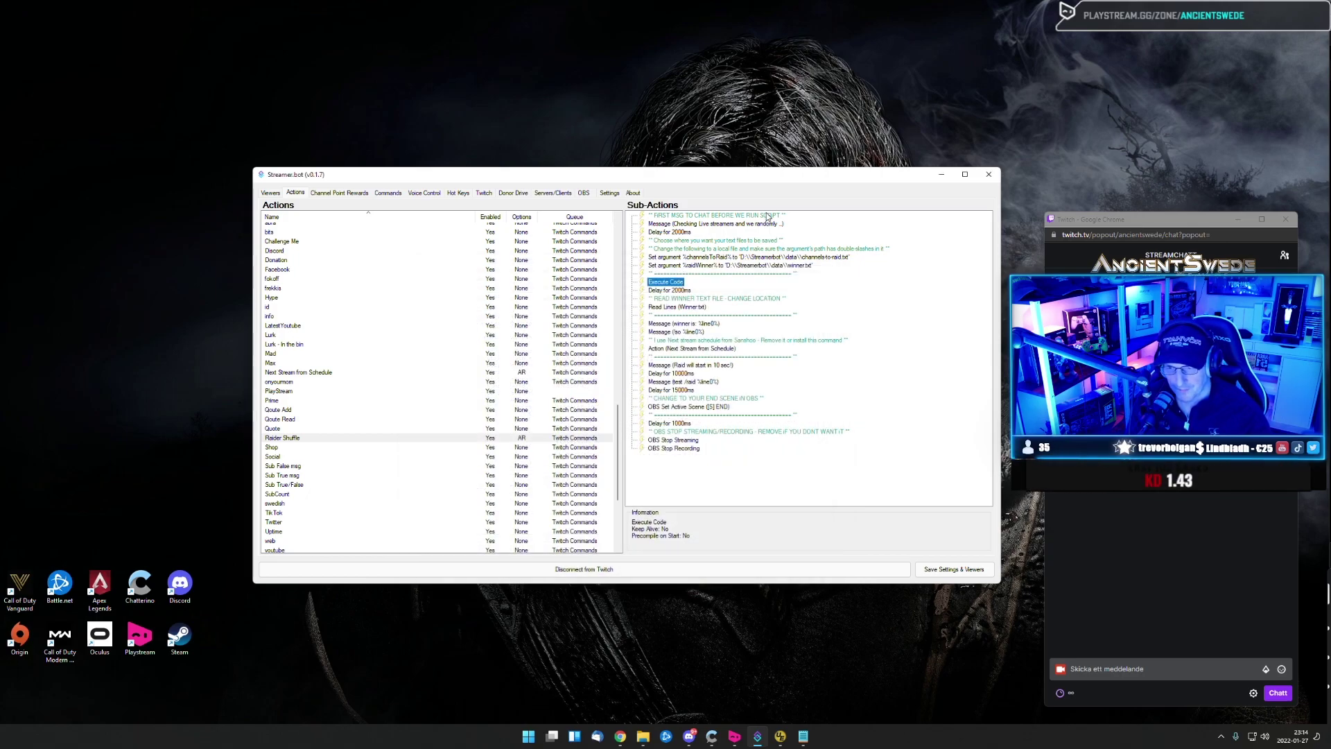
click(687, 291)
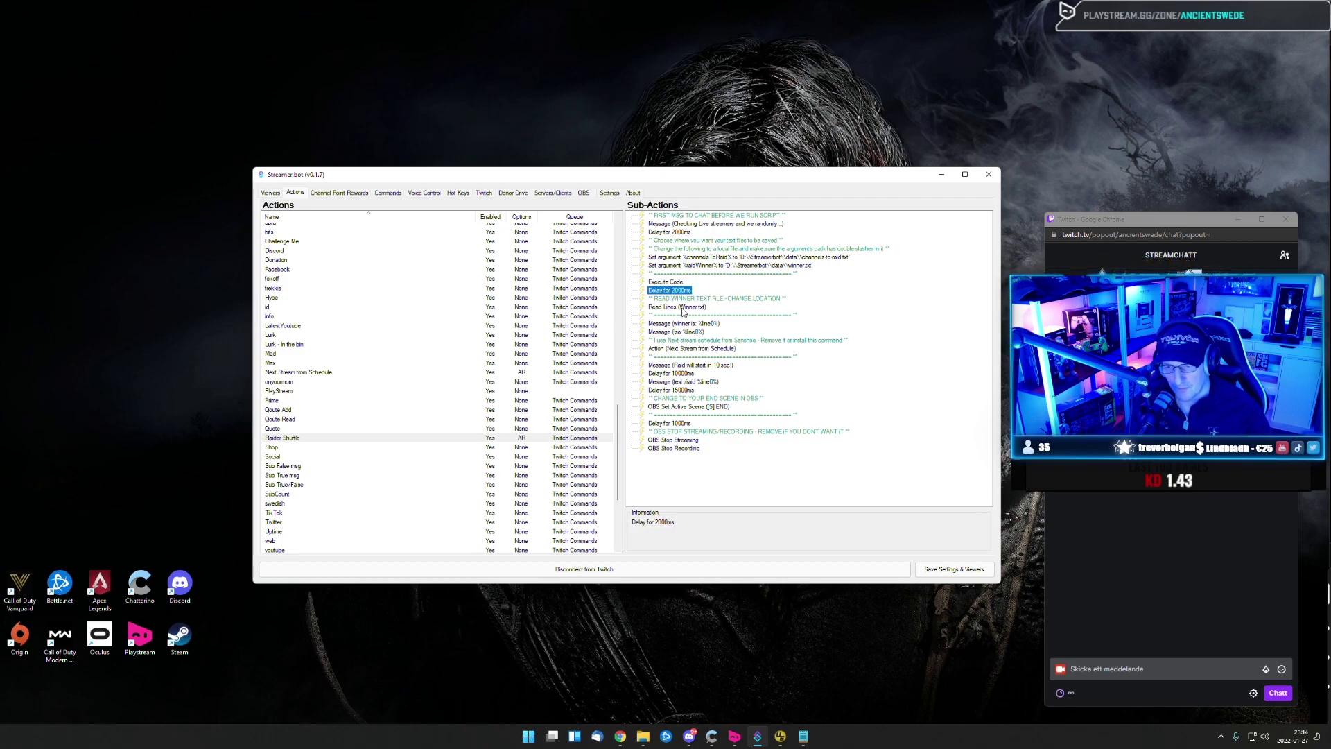
click(690, 307)
double_click(685, 308)
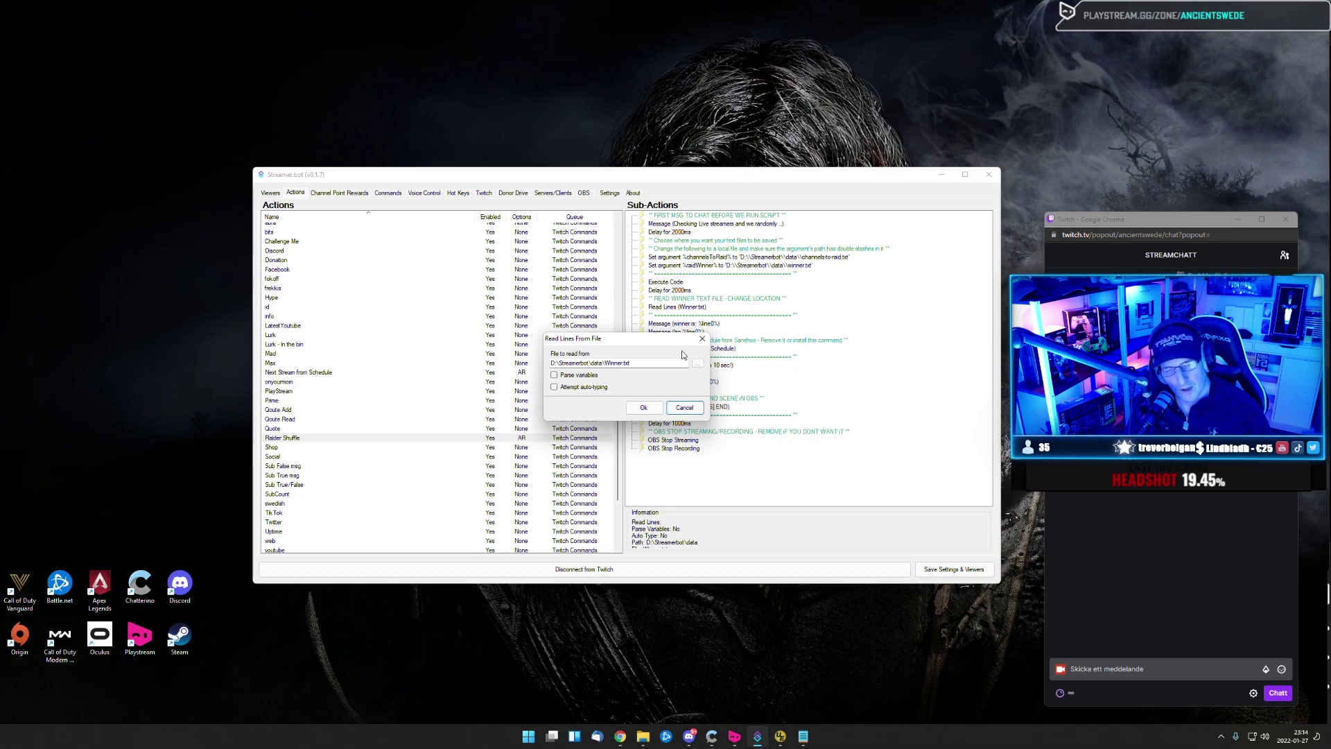
click(698, 363)
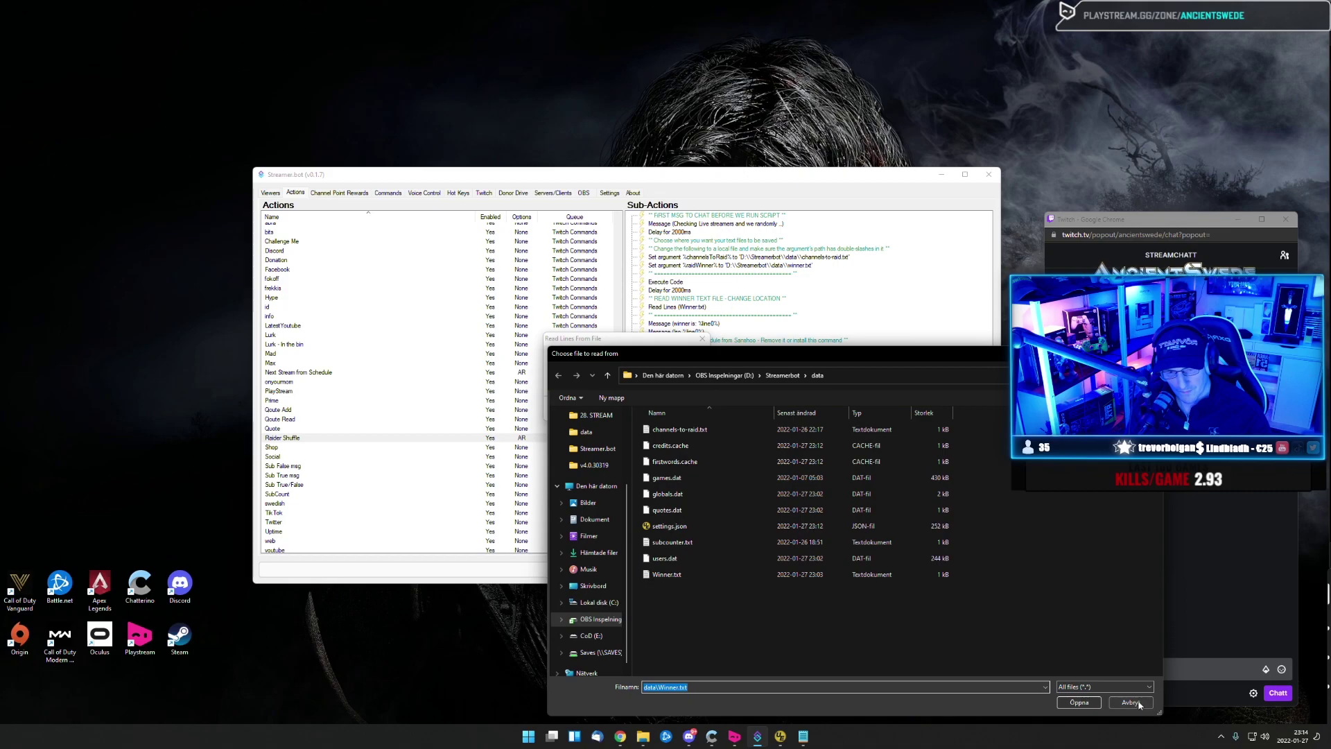
click(1079, 703)
- Confirm the Read Lines settings and the 'winner is: %line0%' message unchanged, then select the !so %line0% message
click(644, 409)
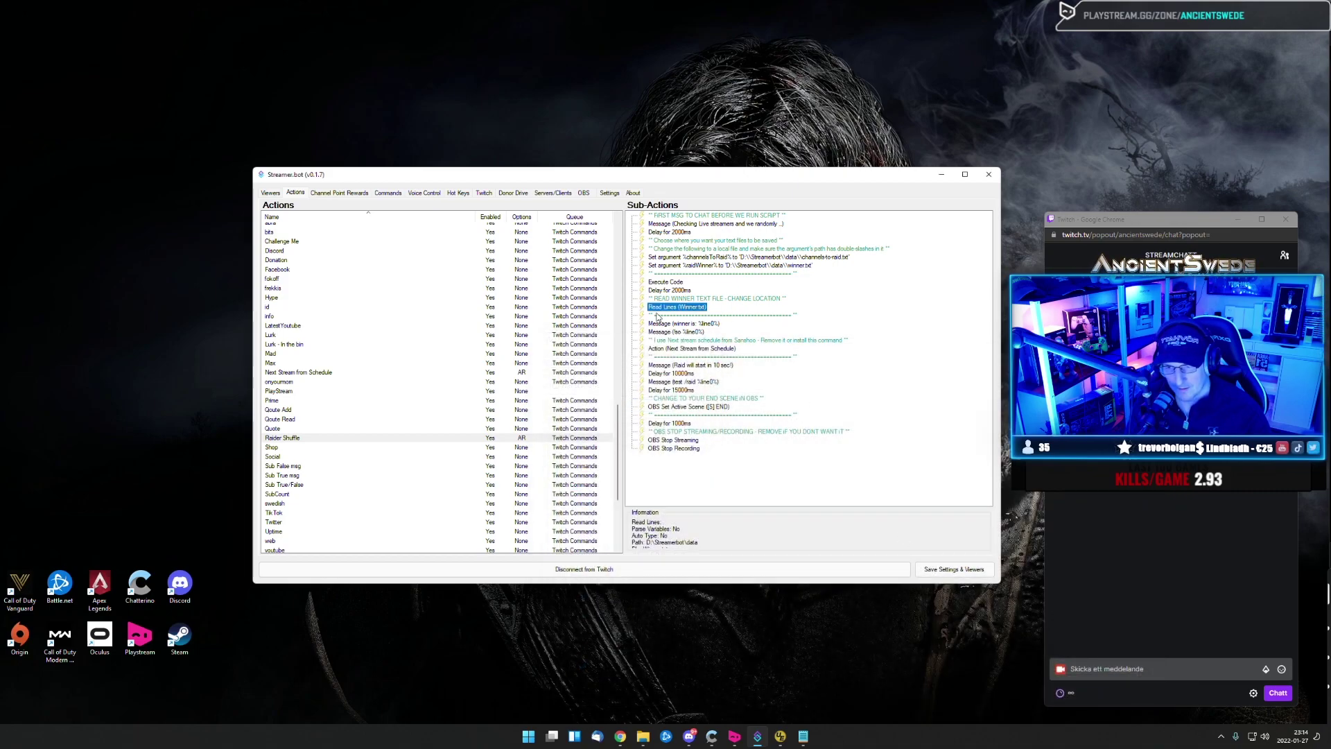
click(708, 324)
double_click(708, 325)
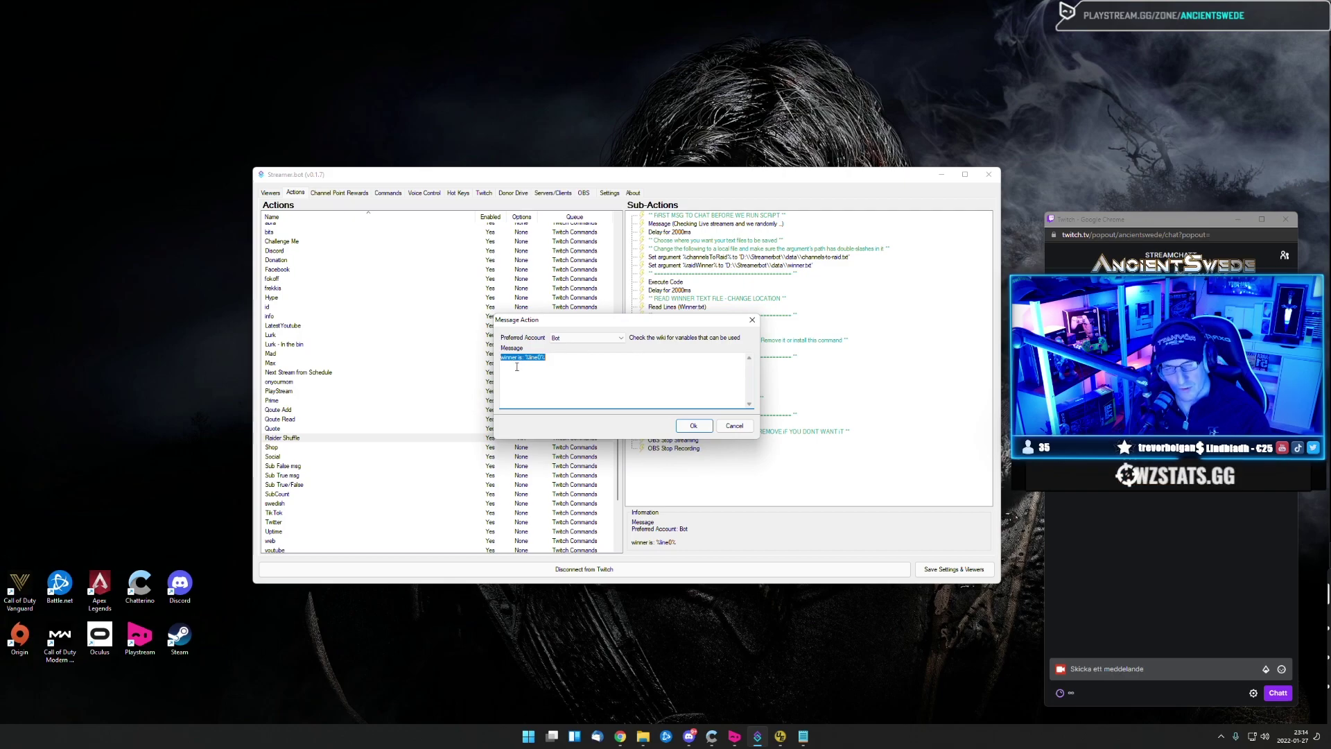
click(695, 425)
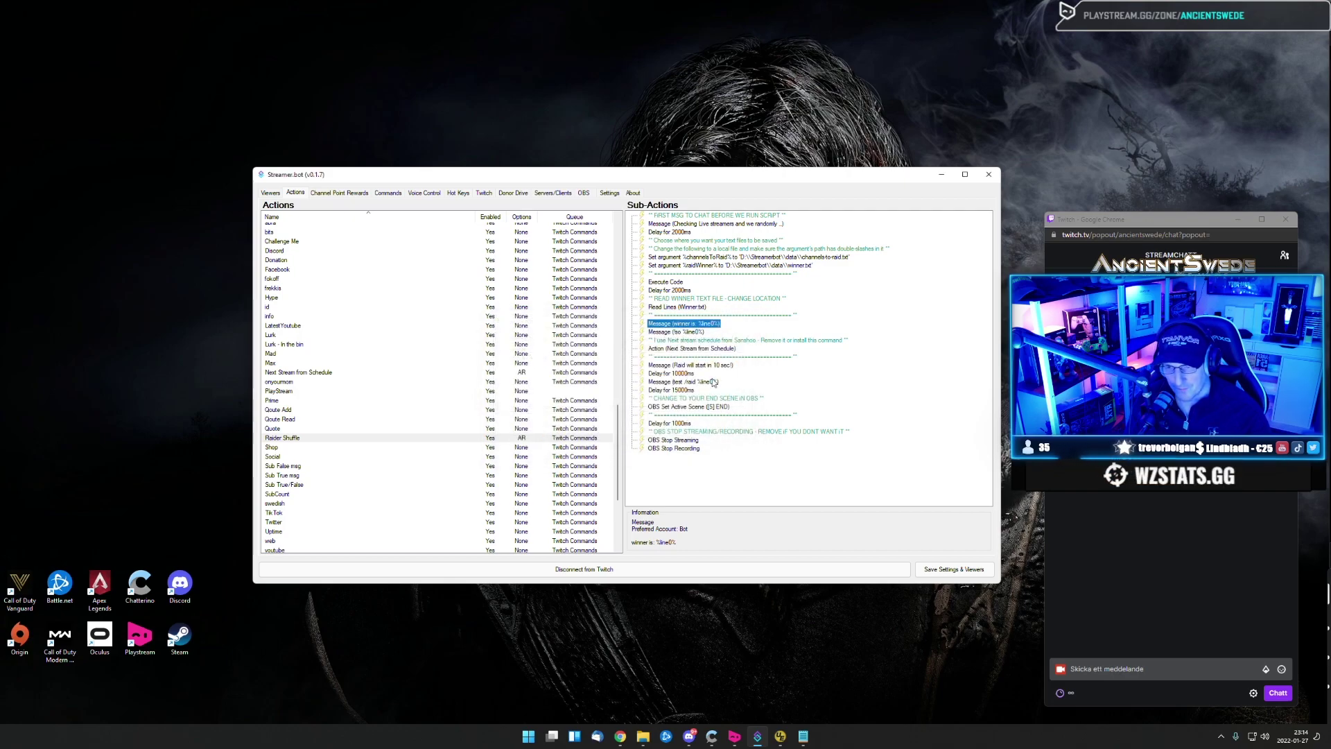
click(690, 333)
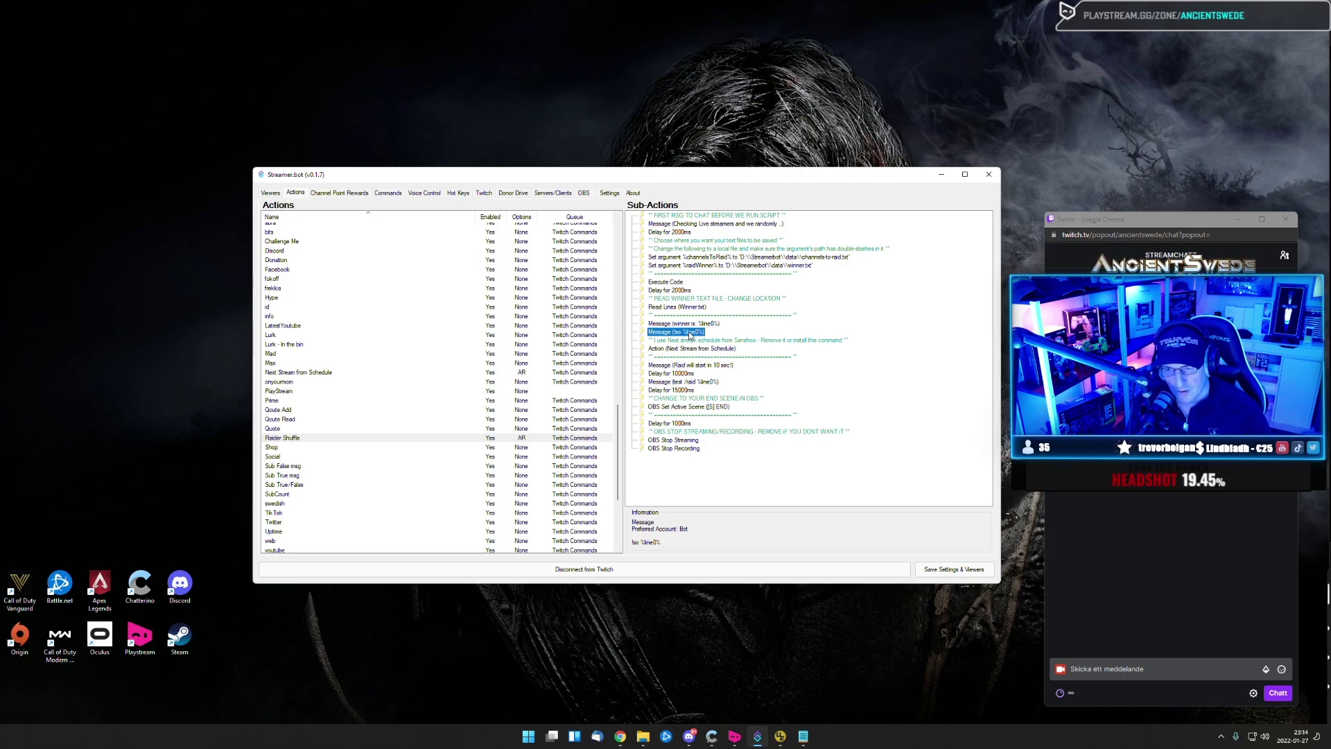
click(671, 349)
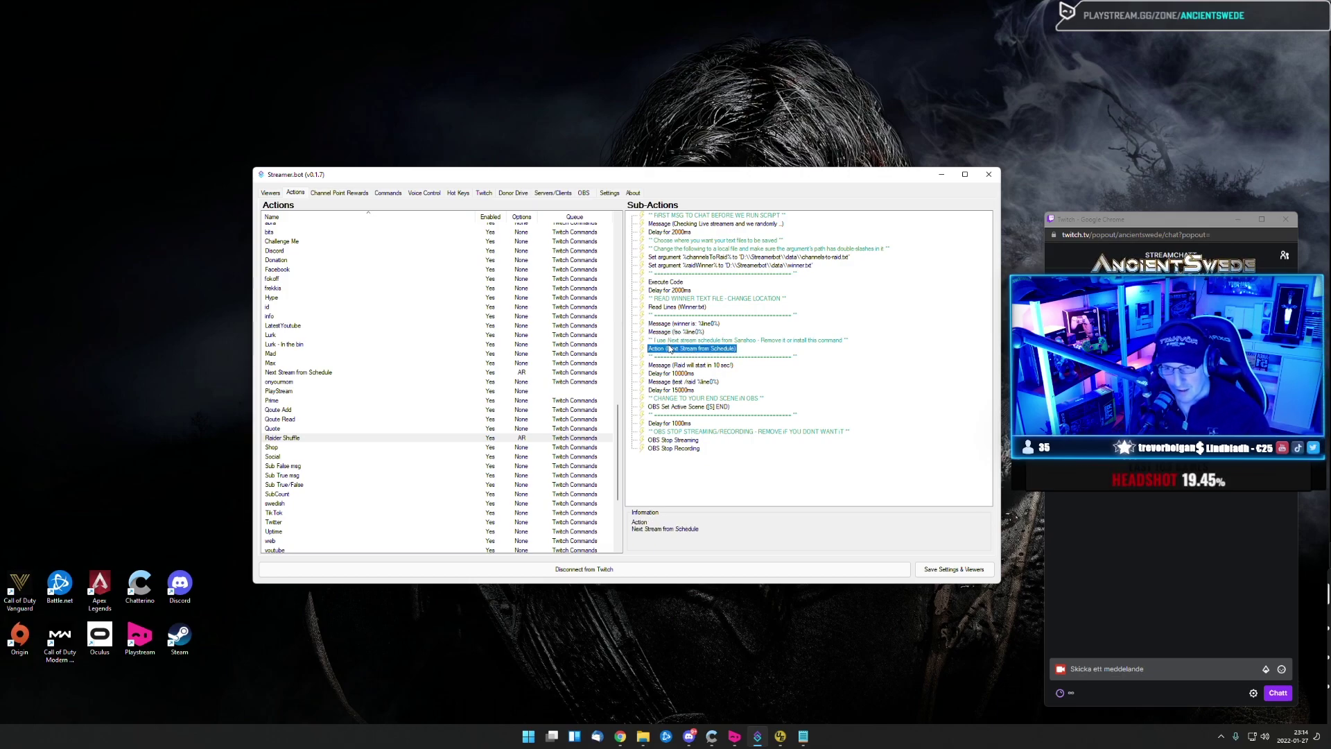
double_click(679, 350)
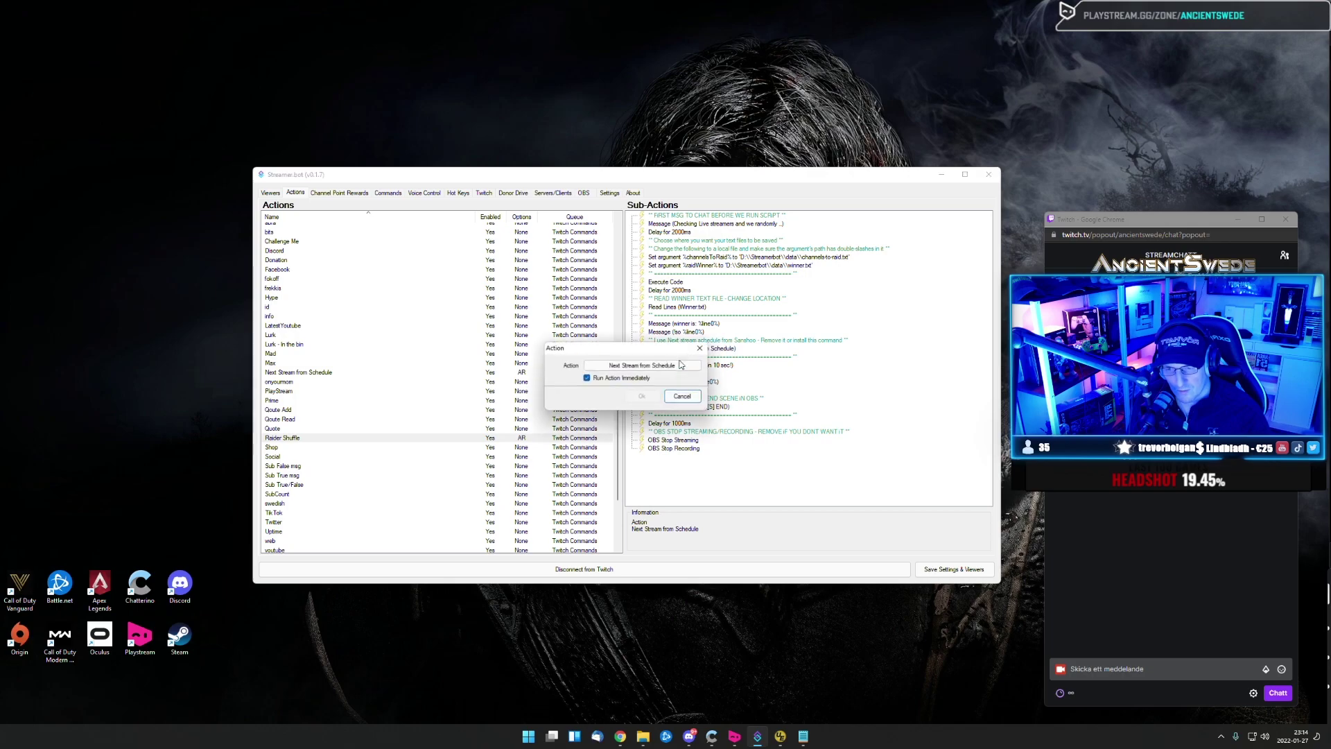
click(627, 366)
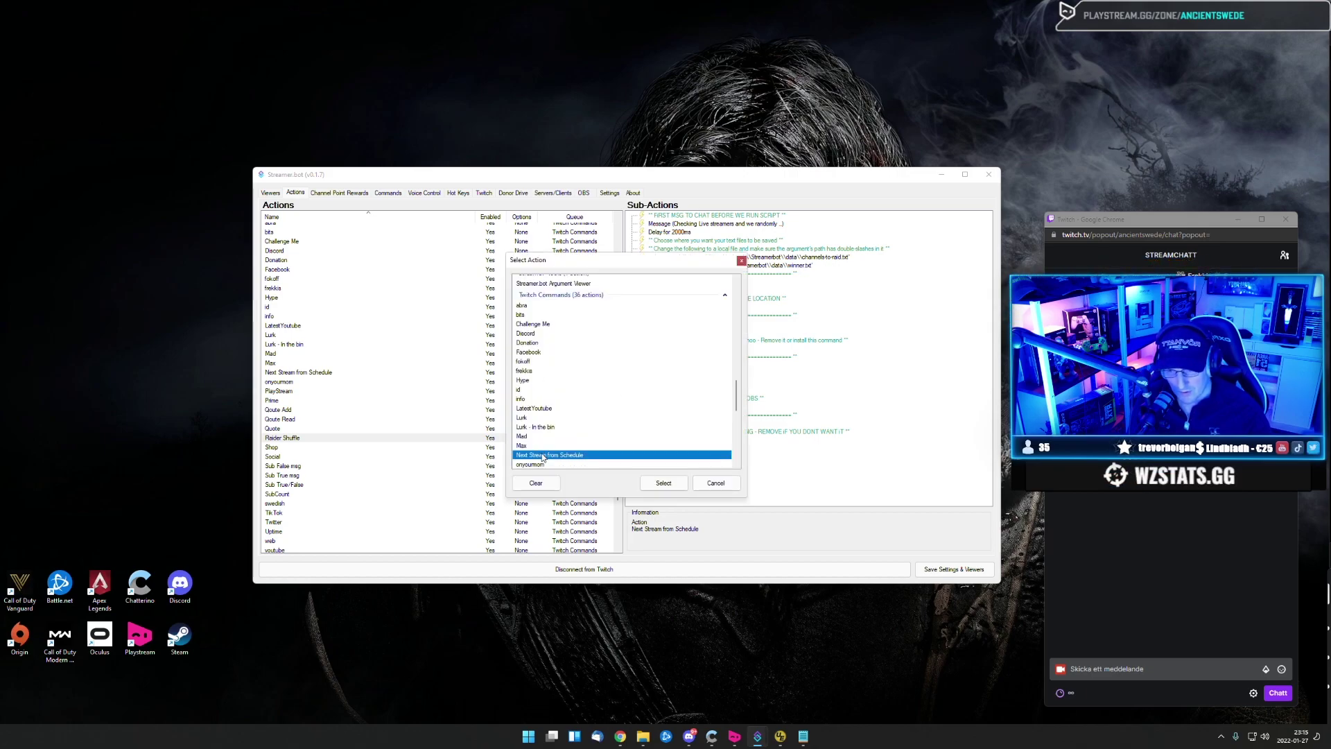
click(663, 482)
click(678, 394)
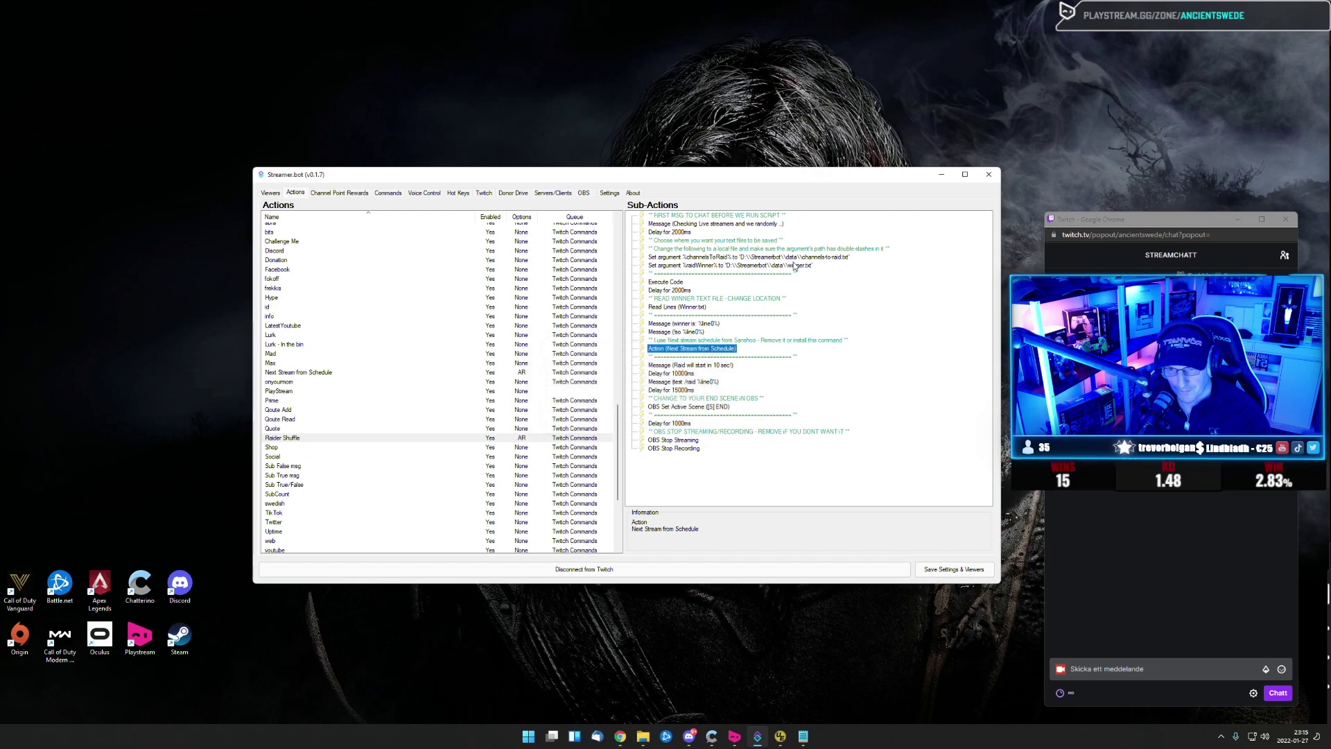
click(674, 366)
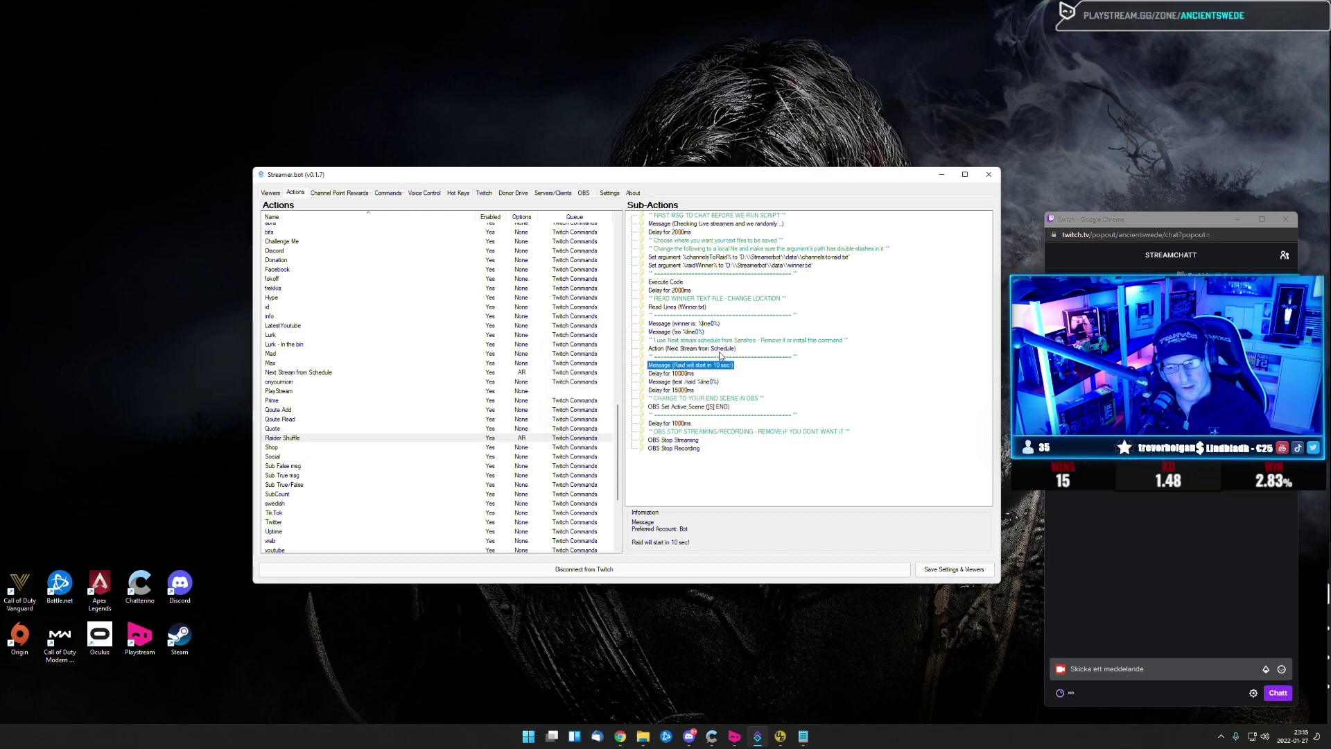
double_click(670, 366)
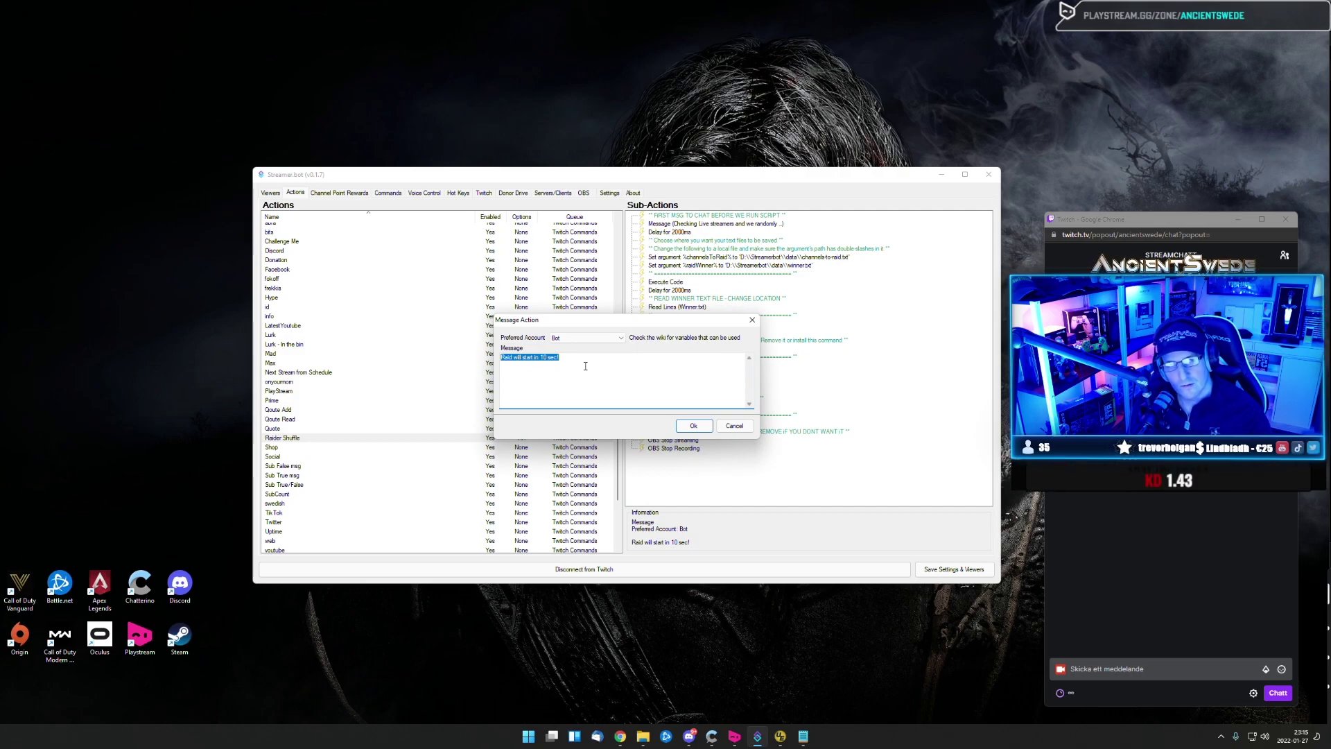
click(693, 426)
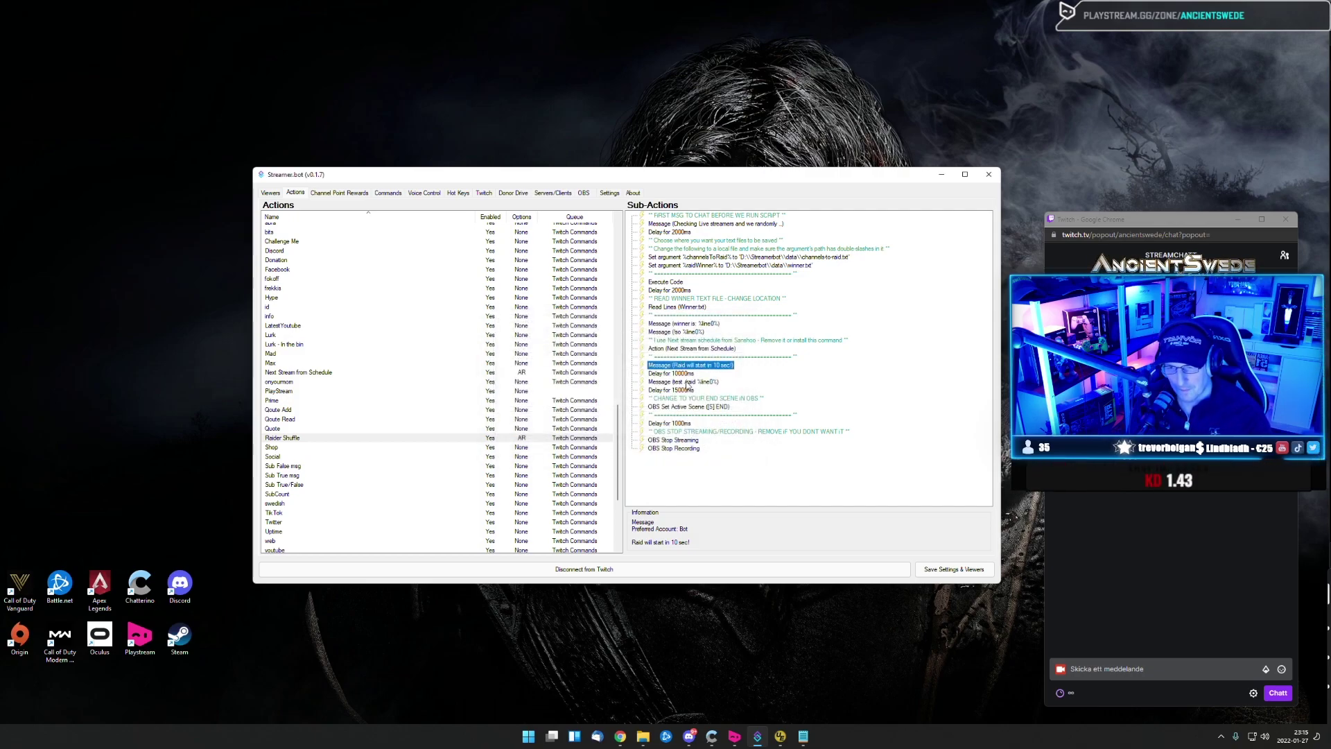
click(680, 375)
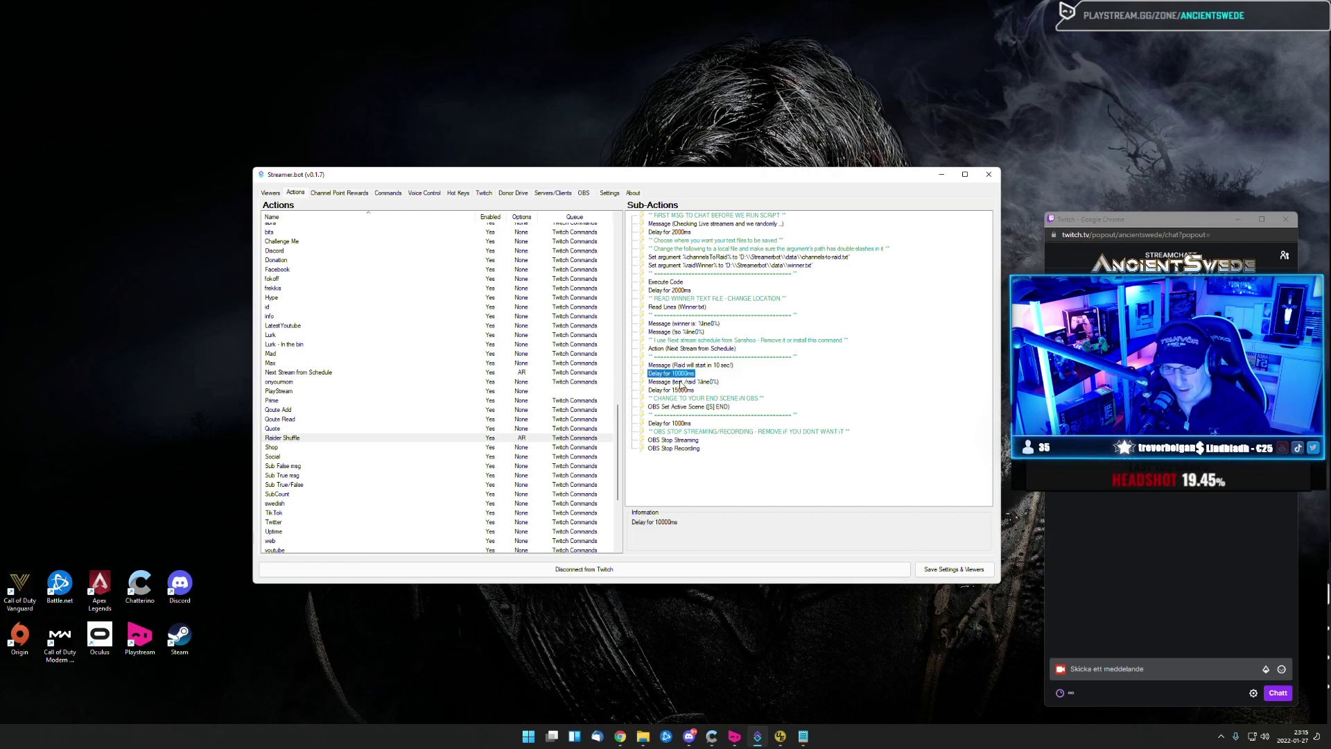
click(681, 382)
double_click(681, 382)
click(511, 356)
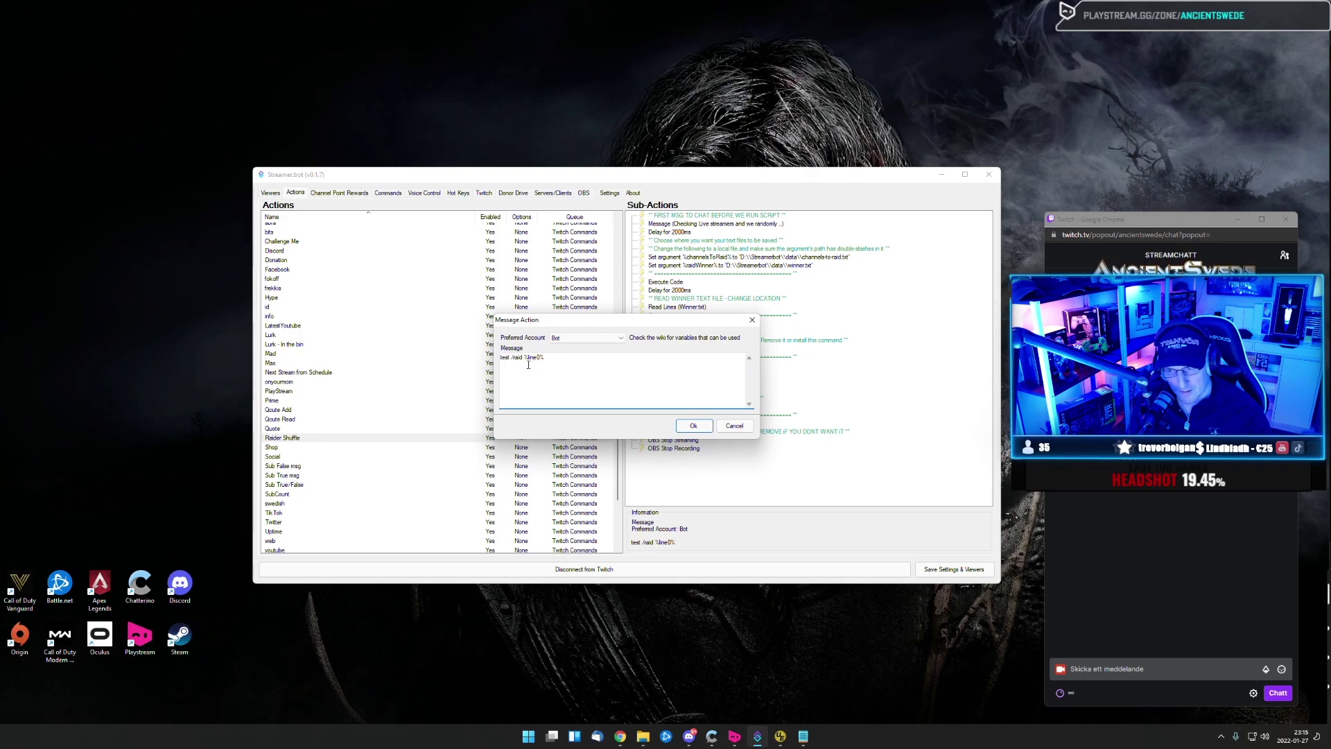
drag(511, 356, 465, 358)
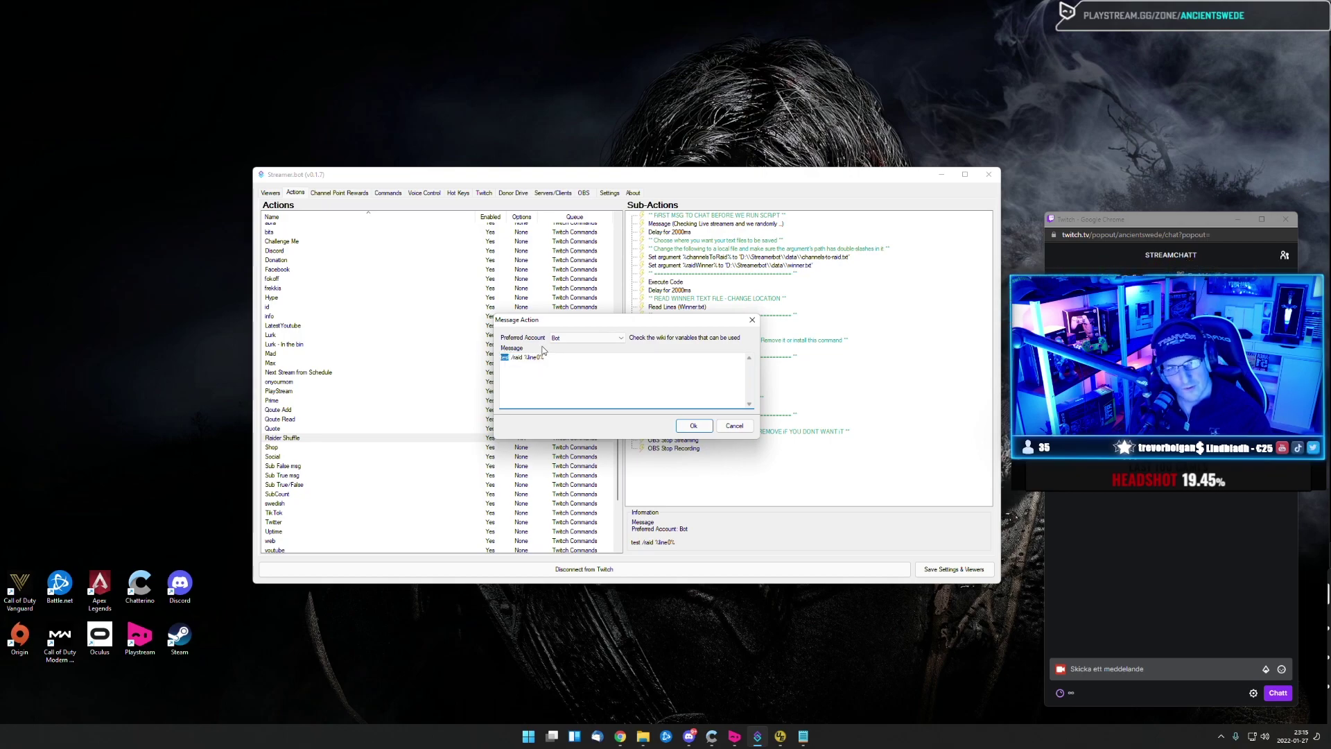
click(694, 427)
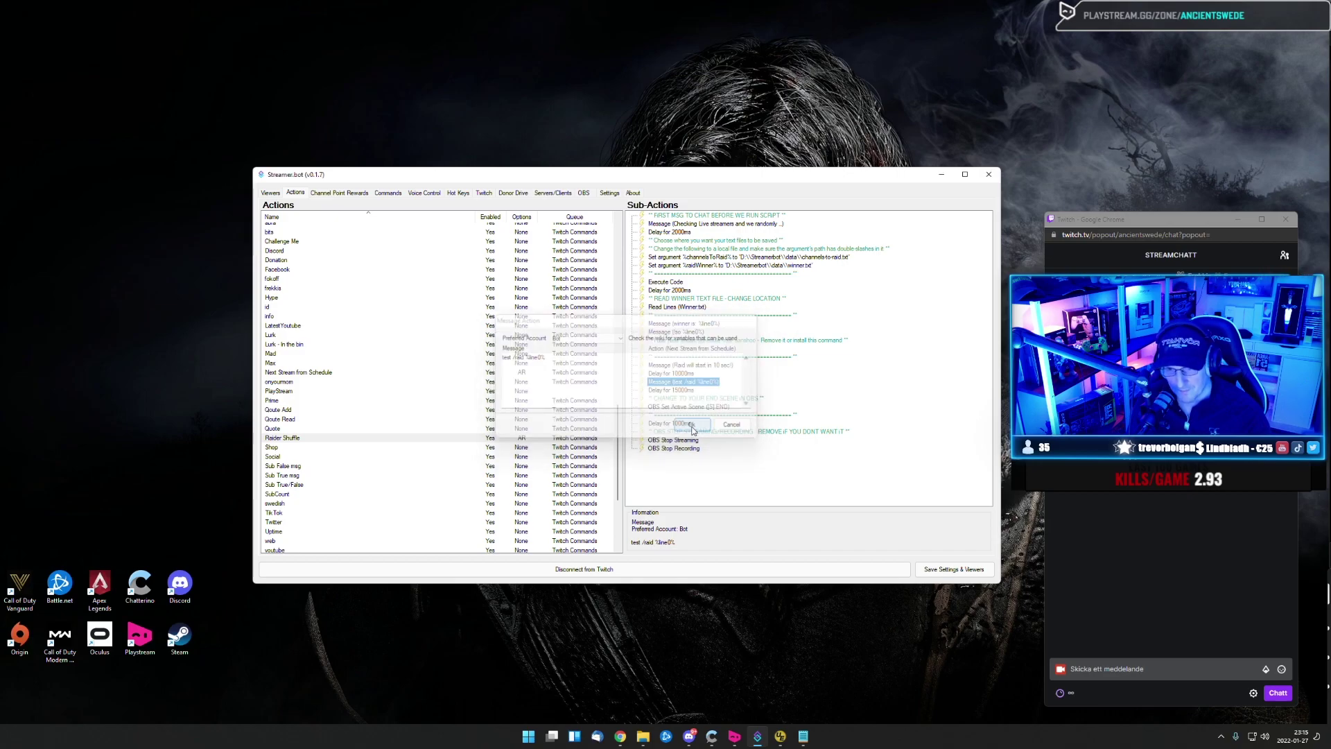
click(670, 391)
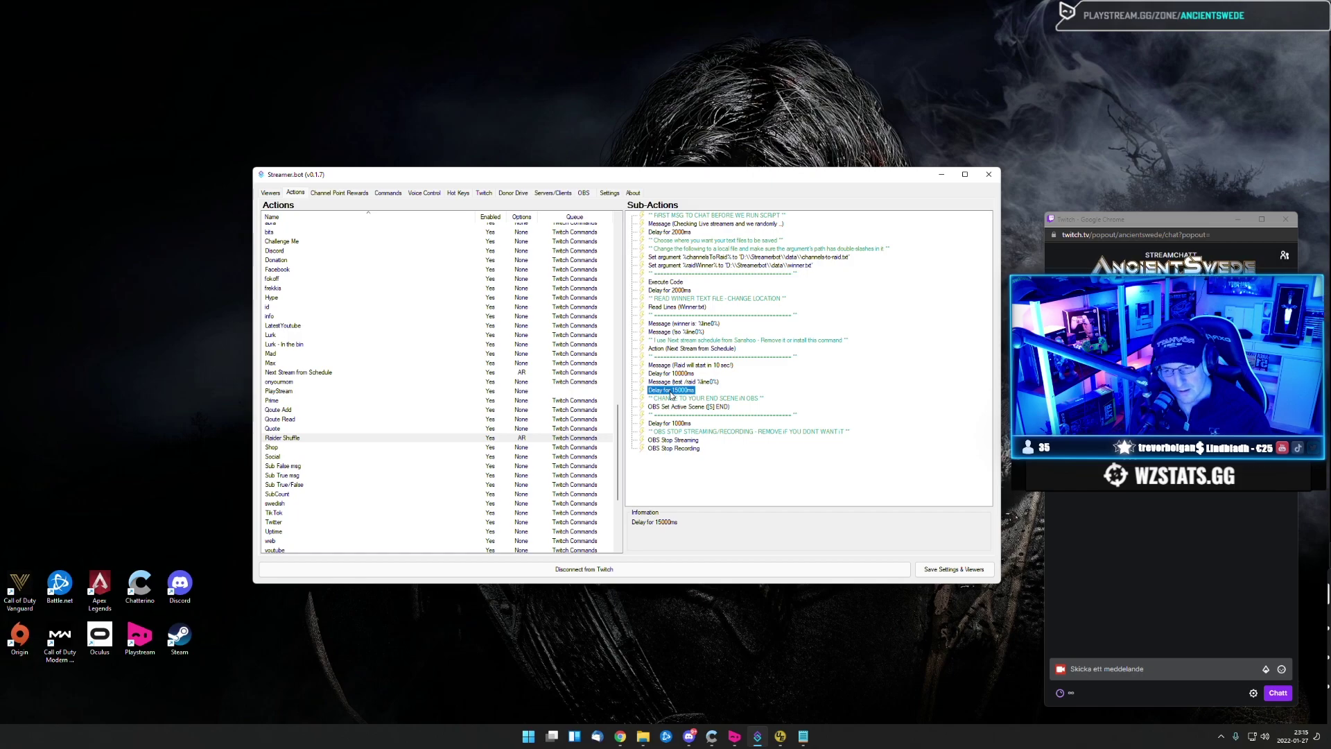
click(672, 407)
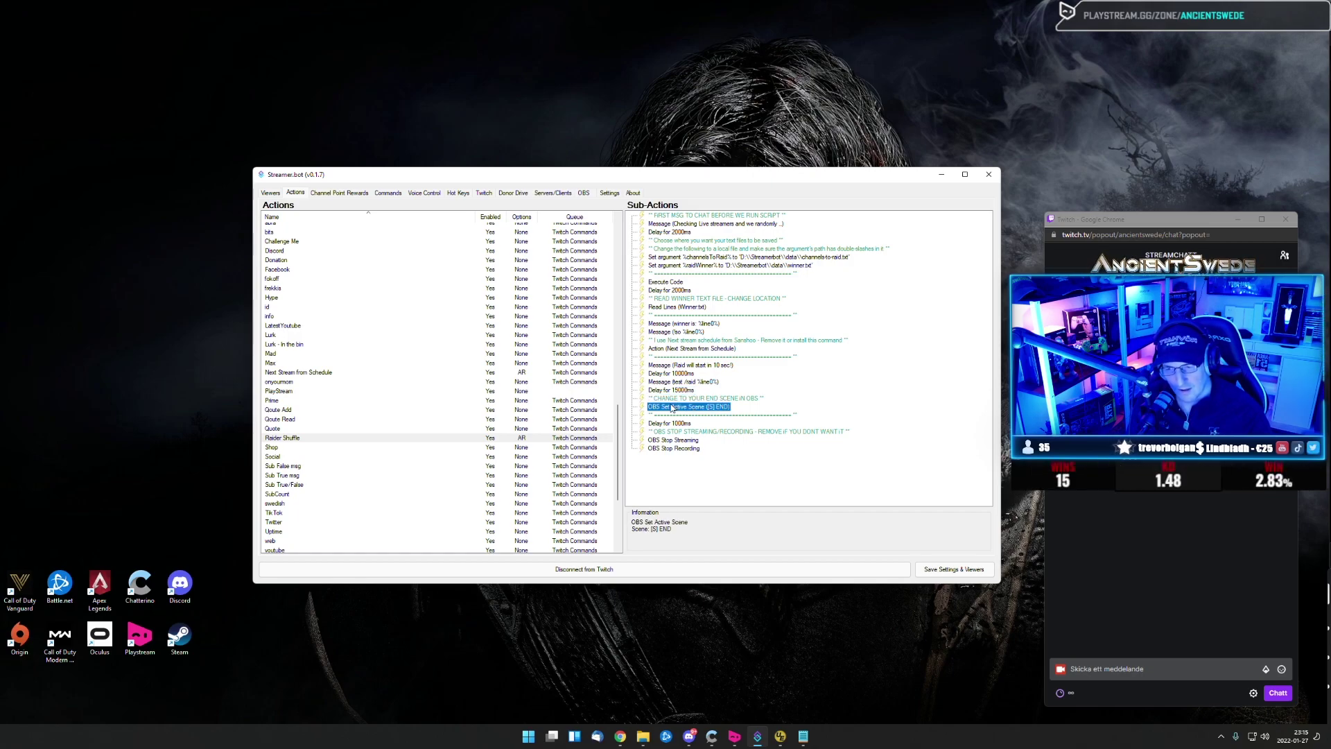
double_click(671, 407)
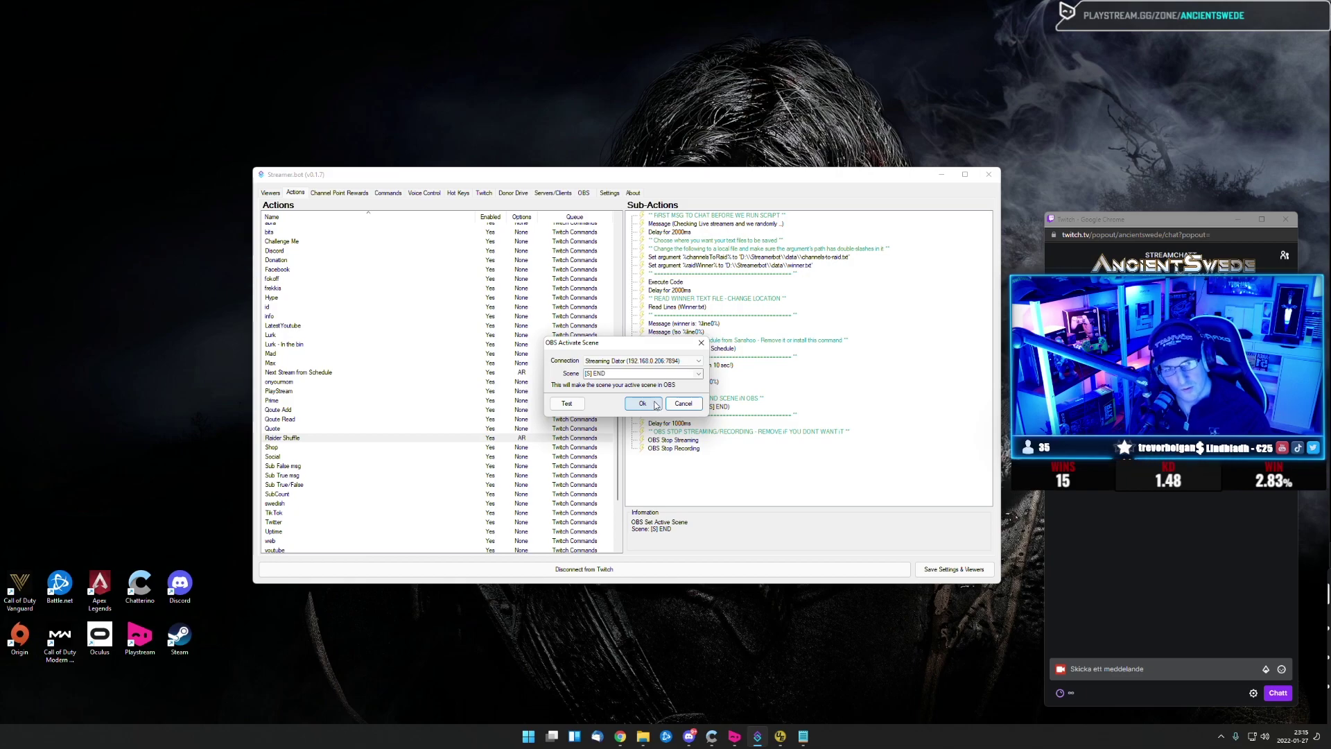
click(642, 404)
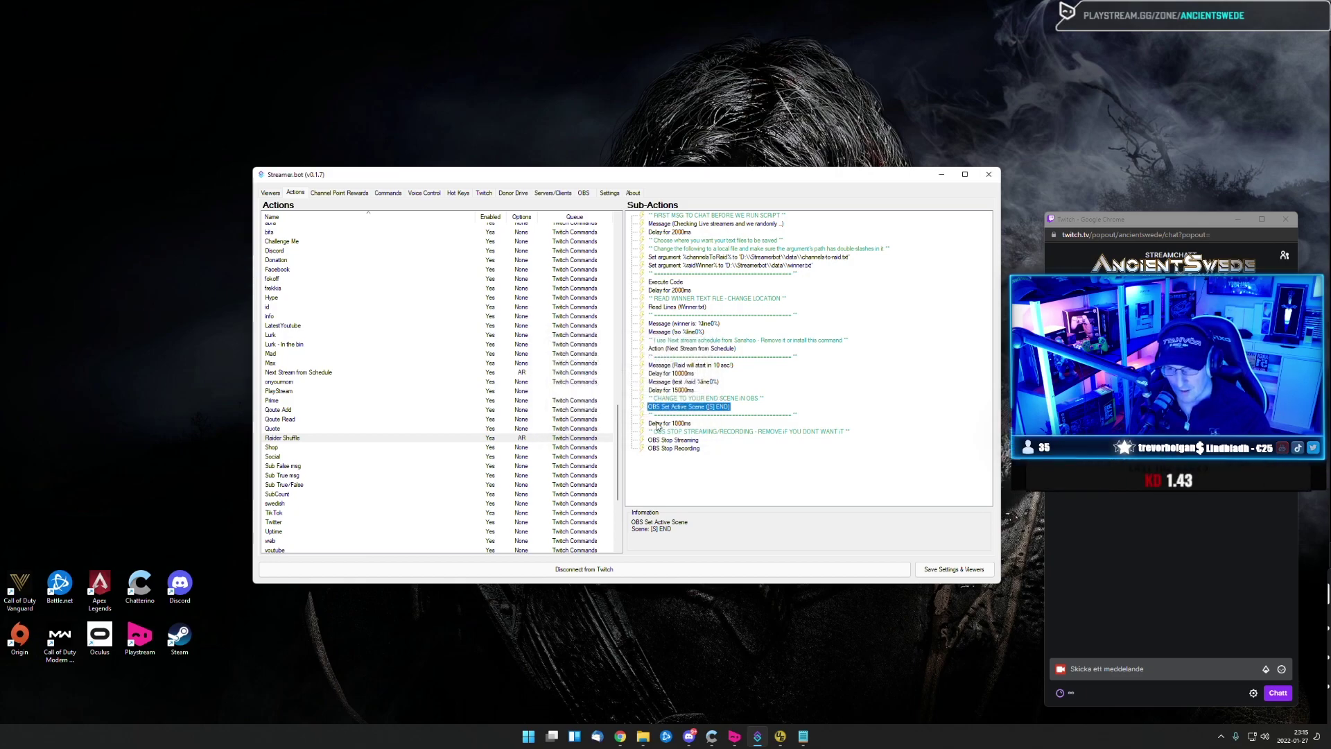
click(714, 422)
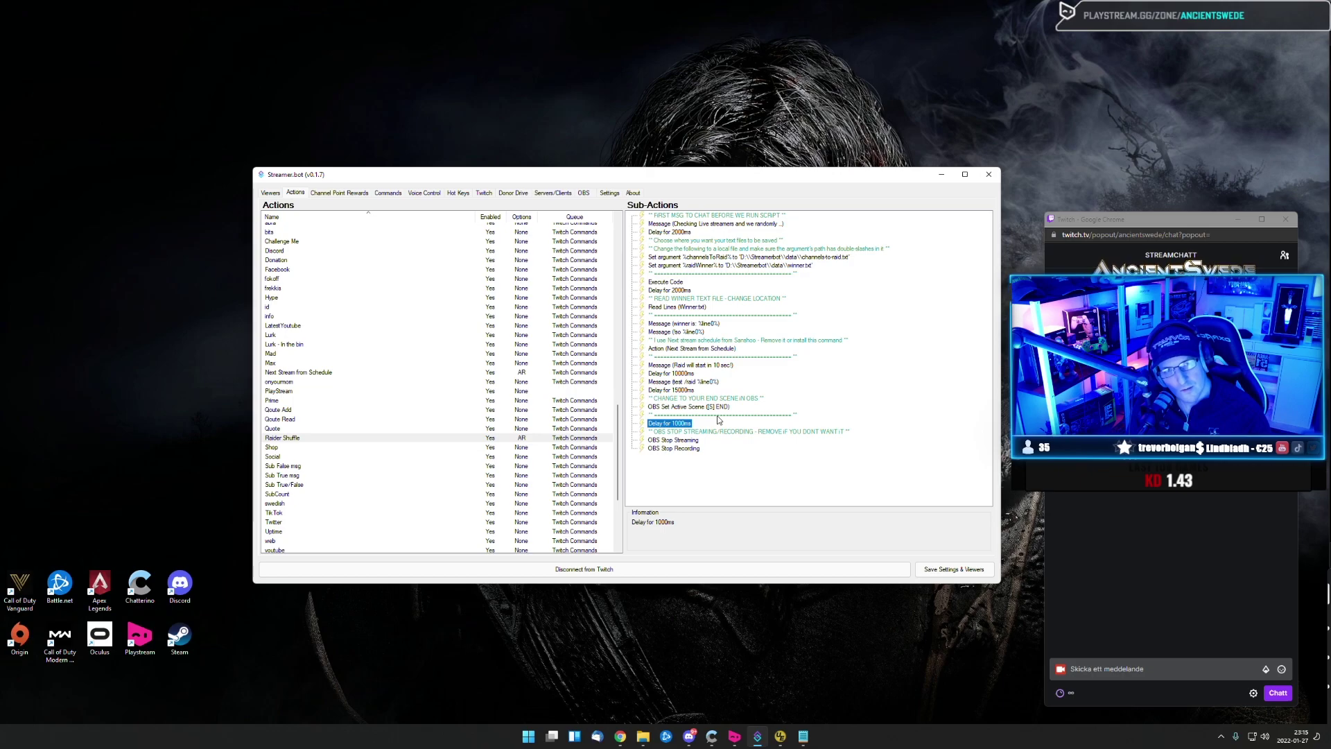
click(689, 448)
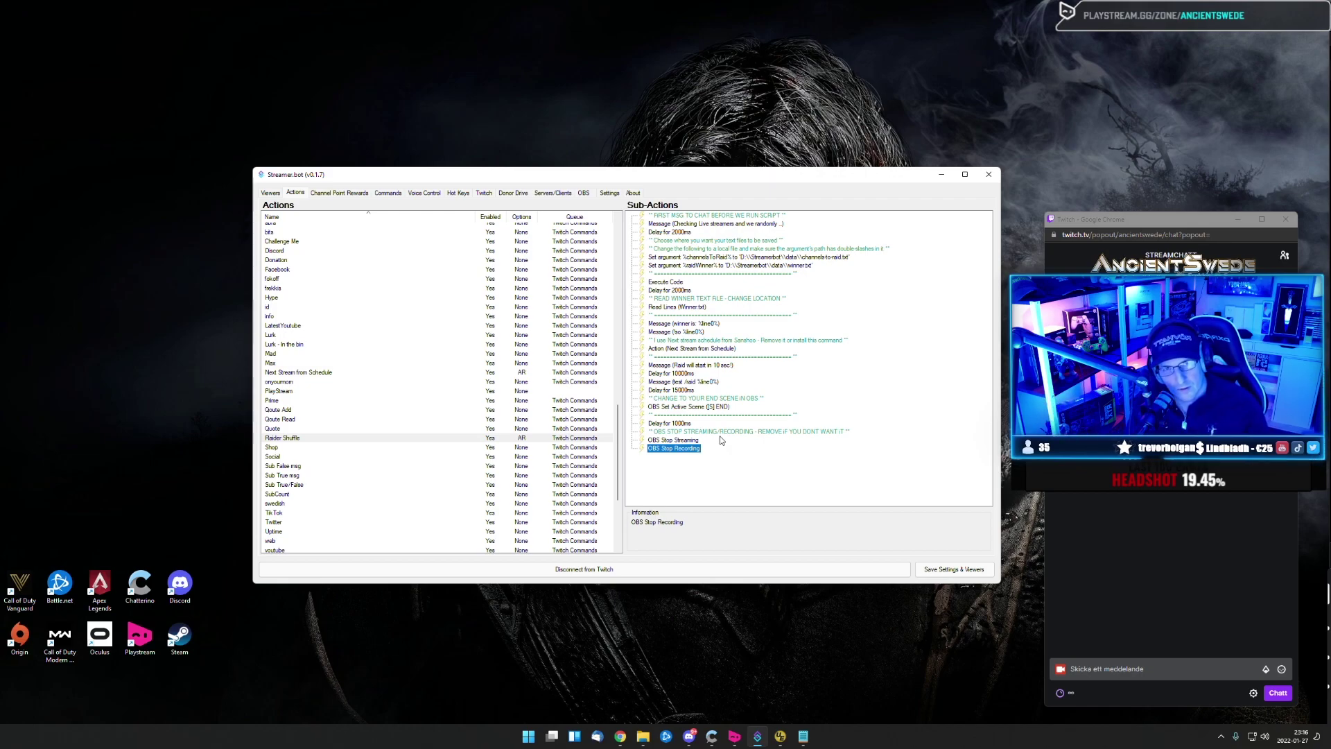
click(715, 464)
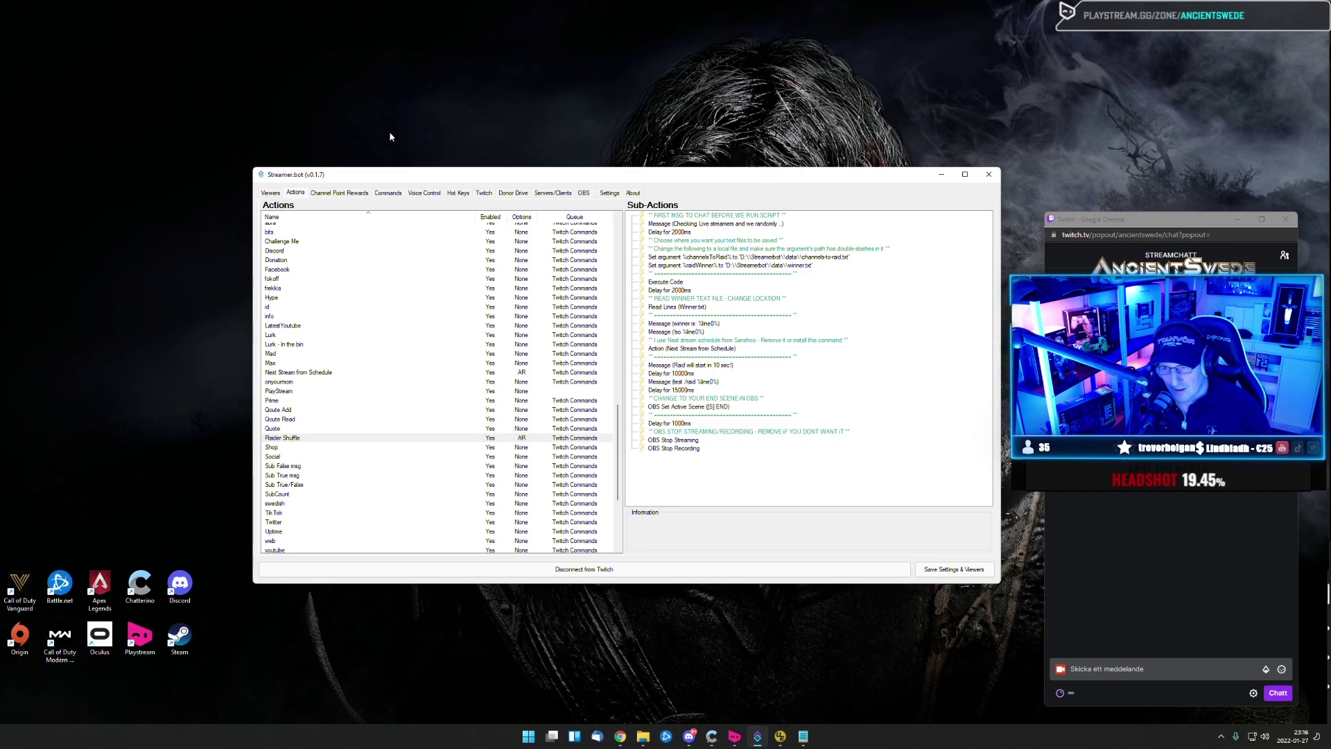
- Bind the Mods-group !raid command to the Raider Shuffle action and save it
click(387, 193)
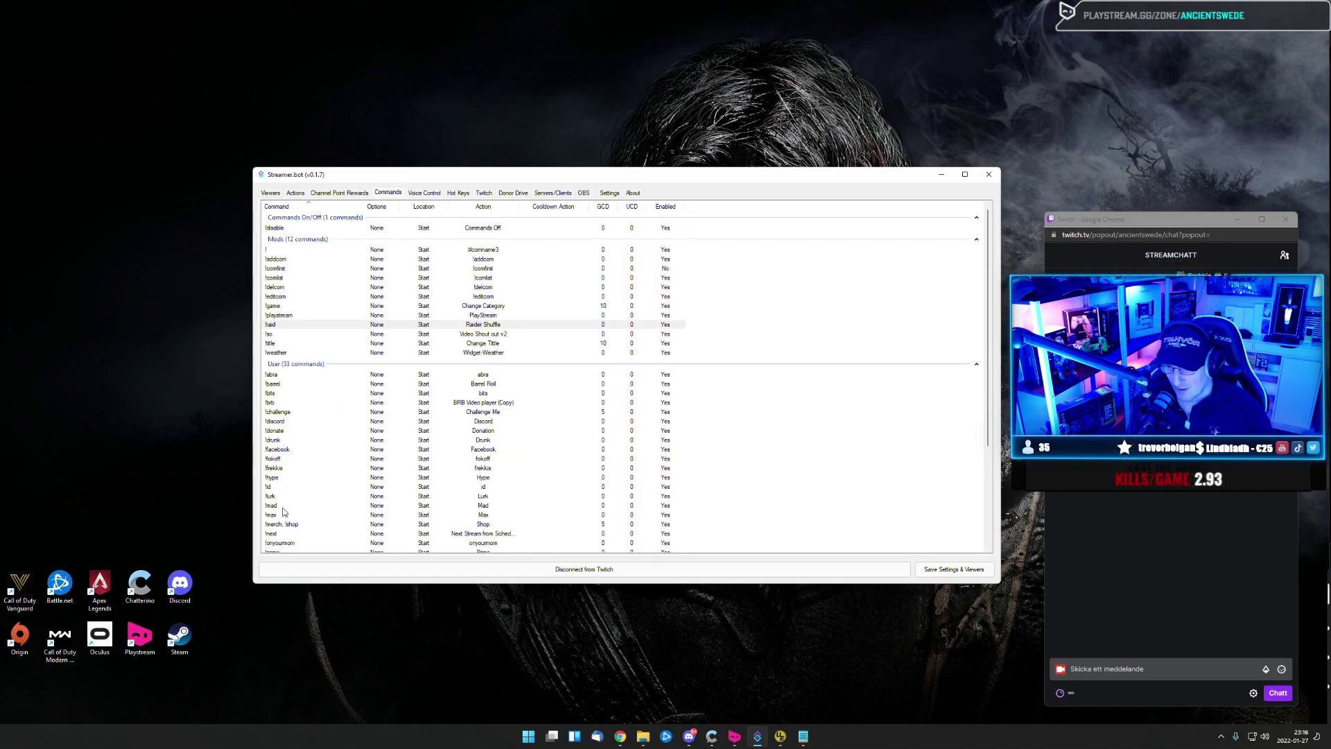
double_click(280, 327)
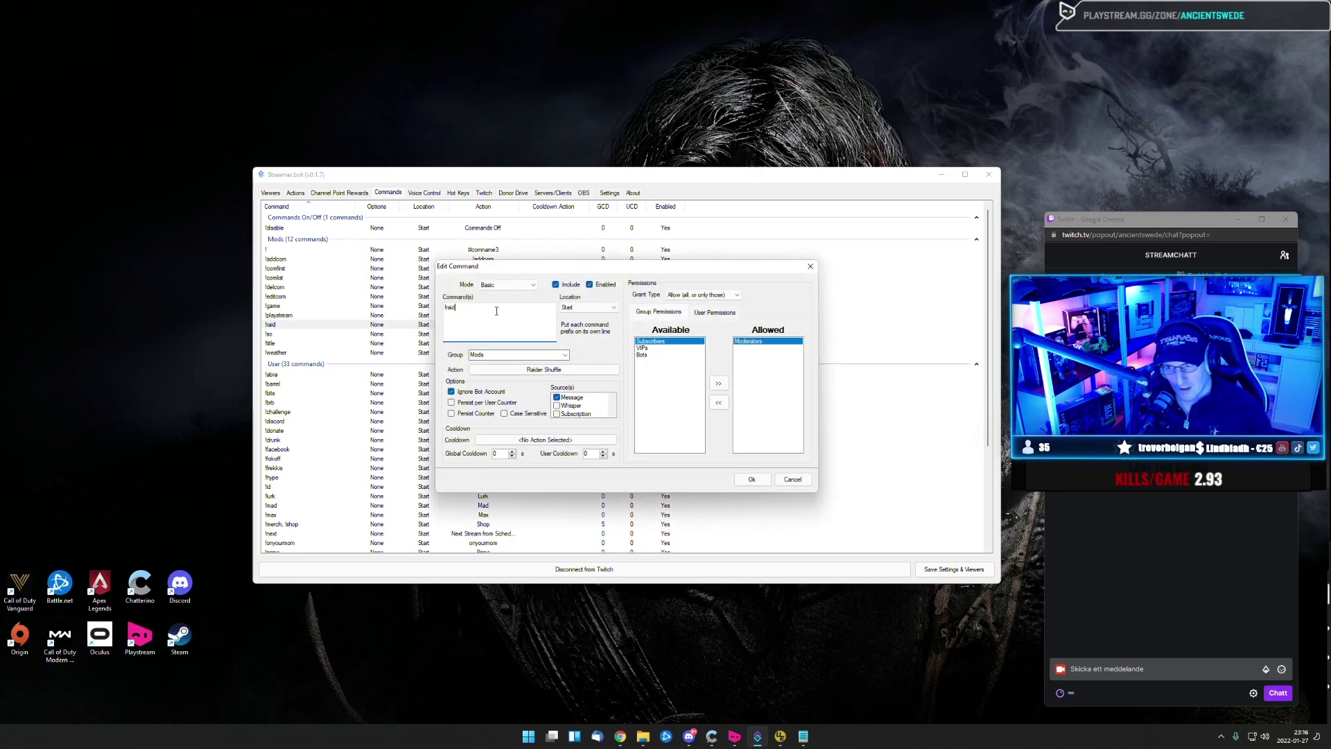
click(519, 371)
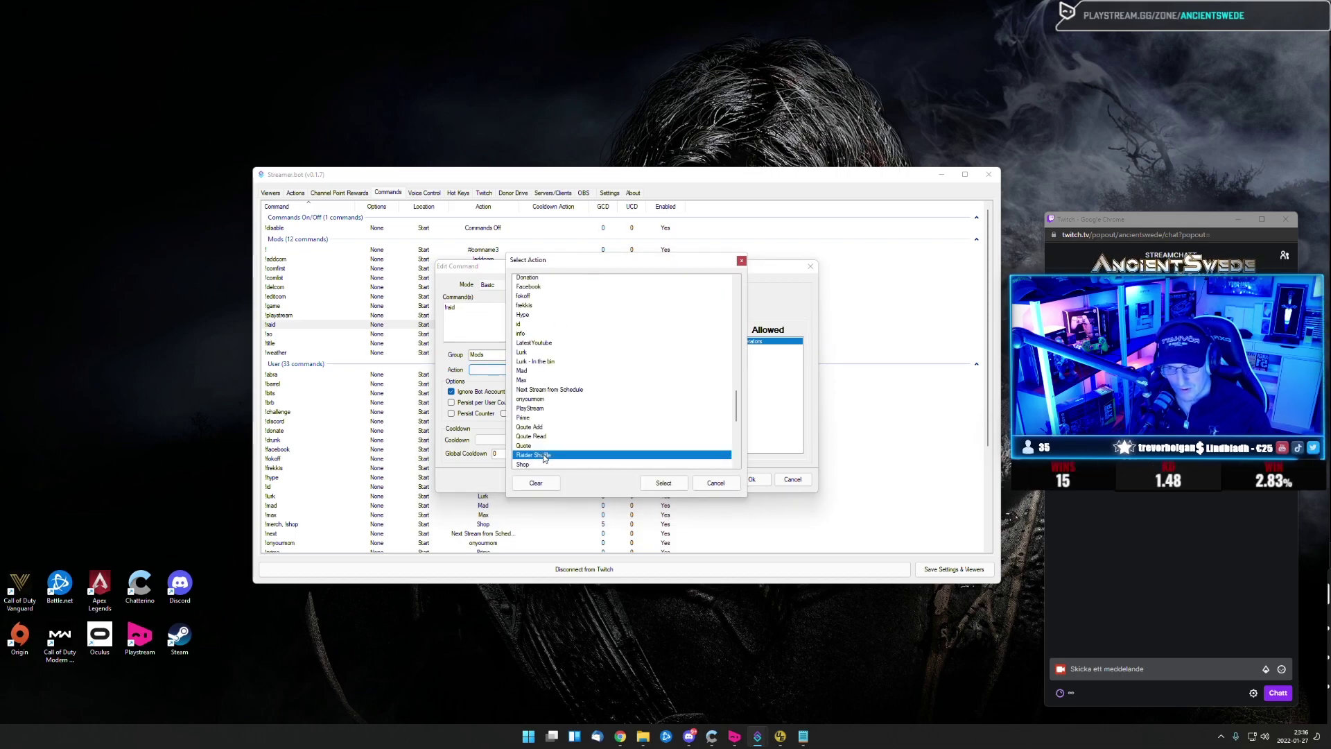
click(663, 483)
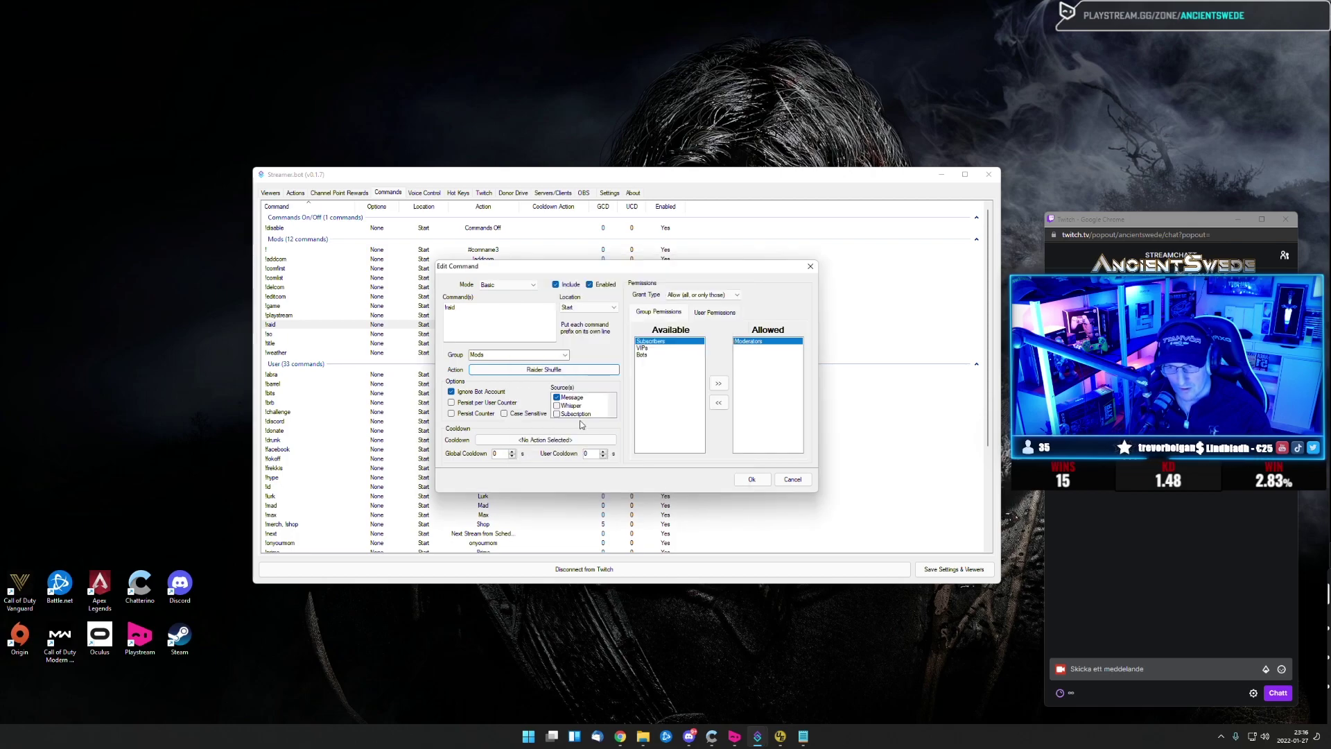
click(474, 311)
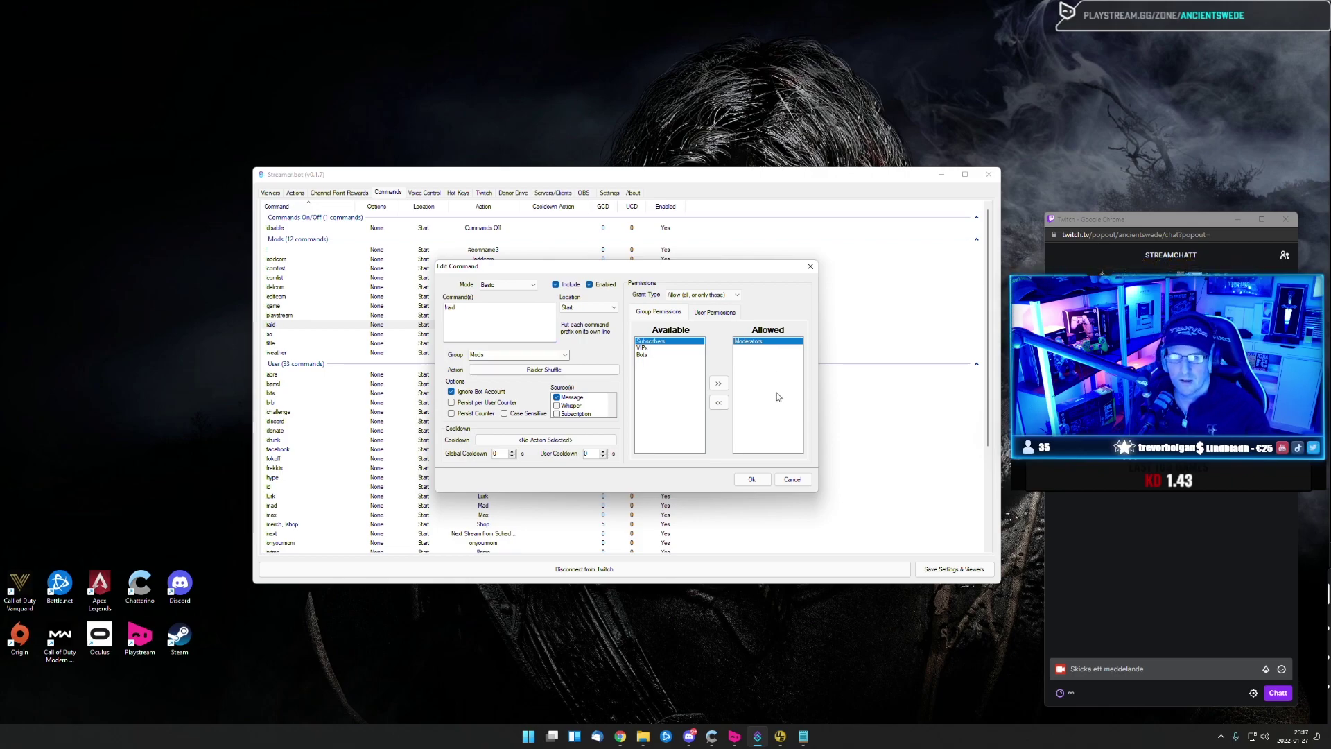
click(754, 480)
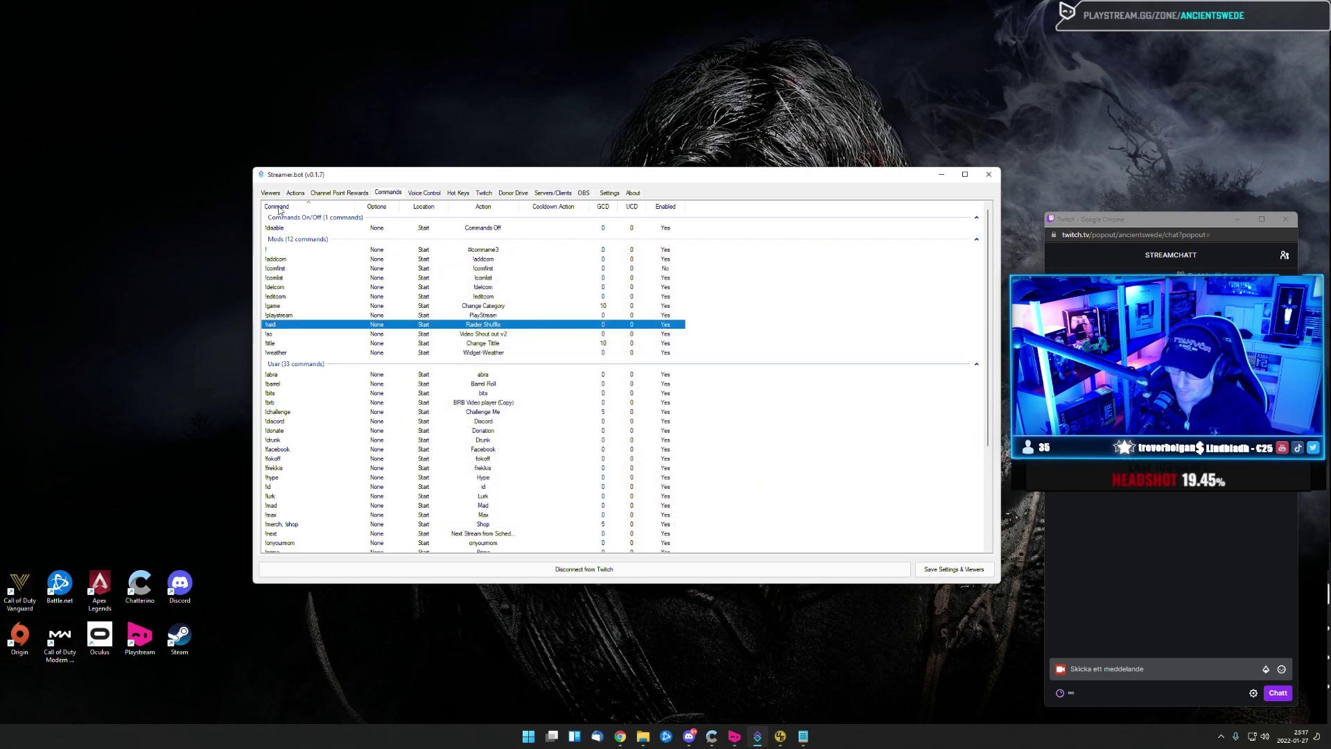
click(298, 197)
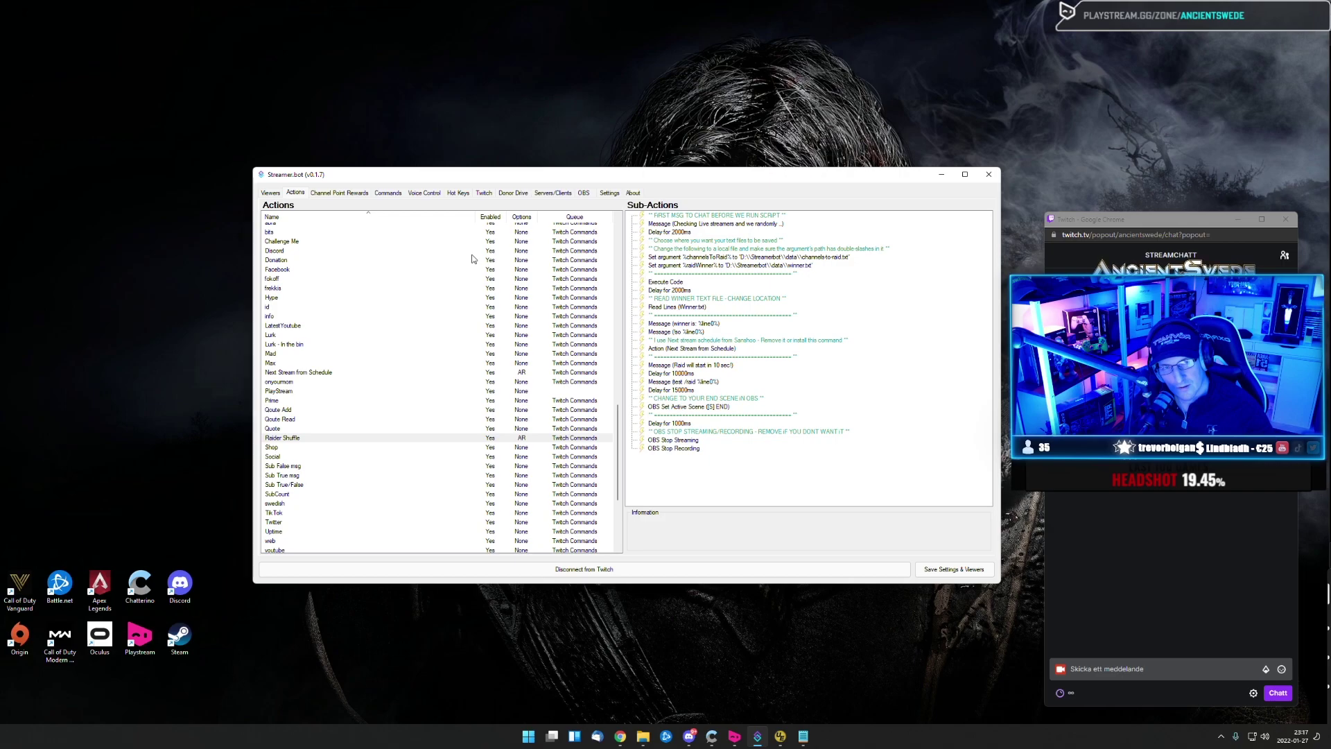
- Send !raid in the Twitch chat popout to trigger Raider Shuffle
click(1125, 667)
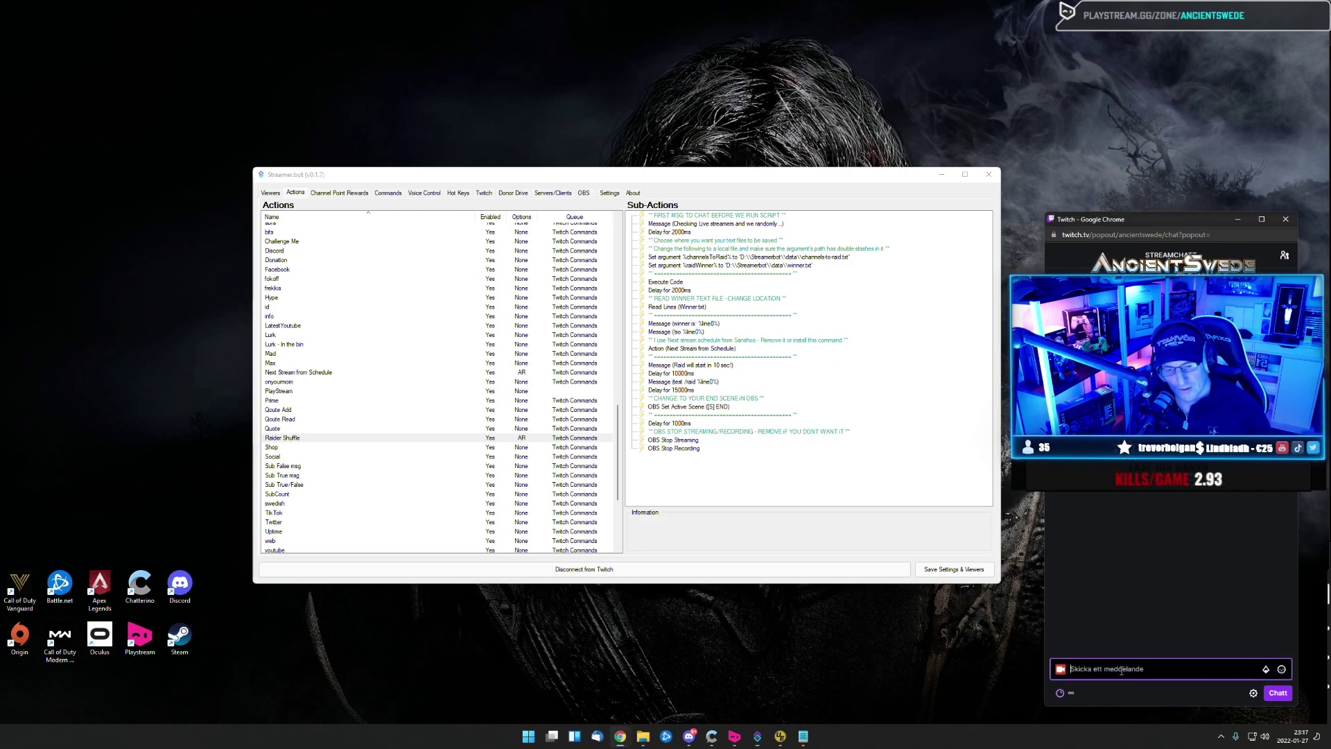
text(!)
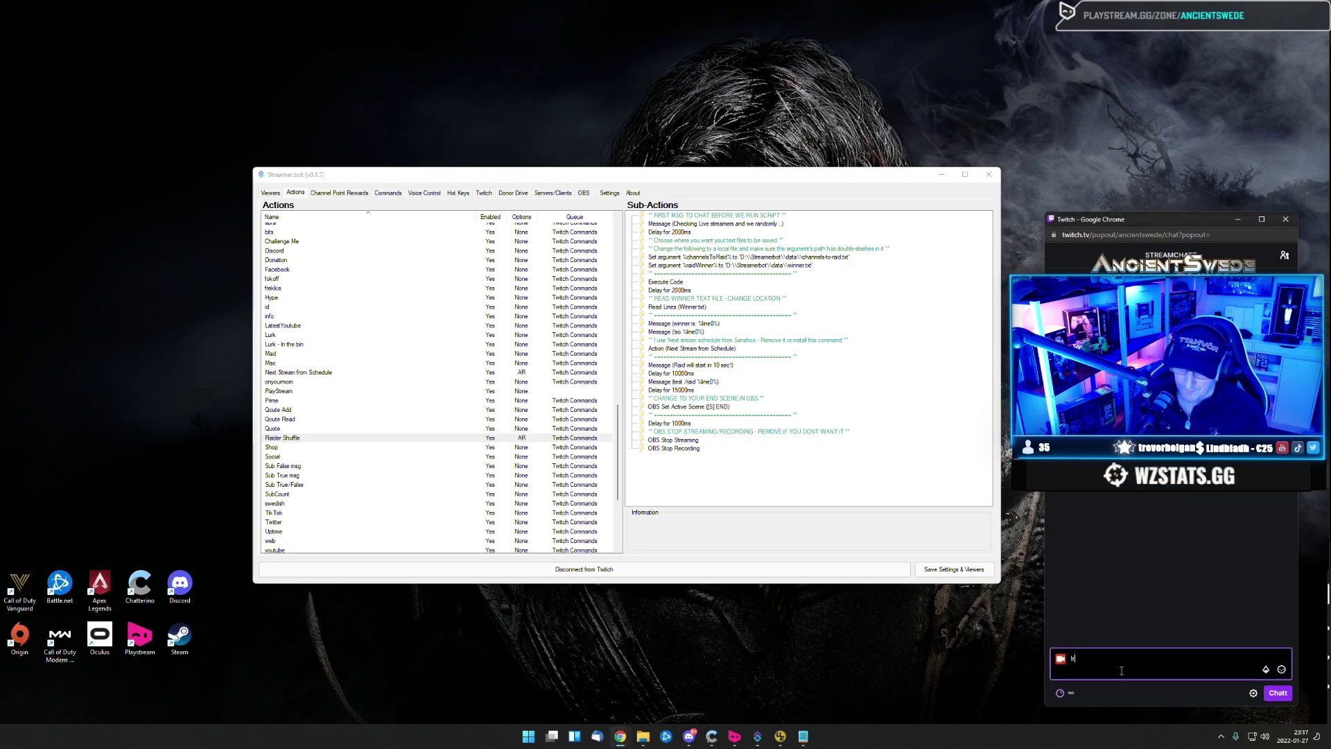
text(raid)
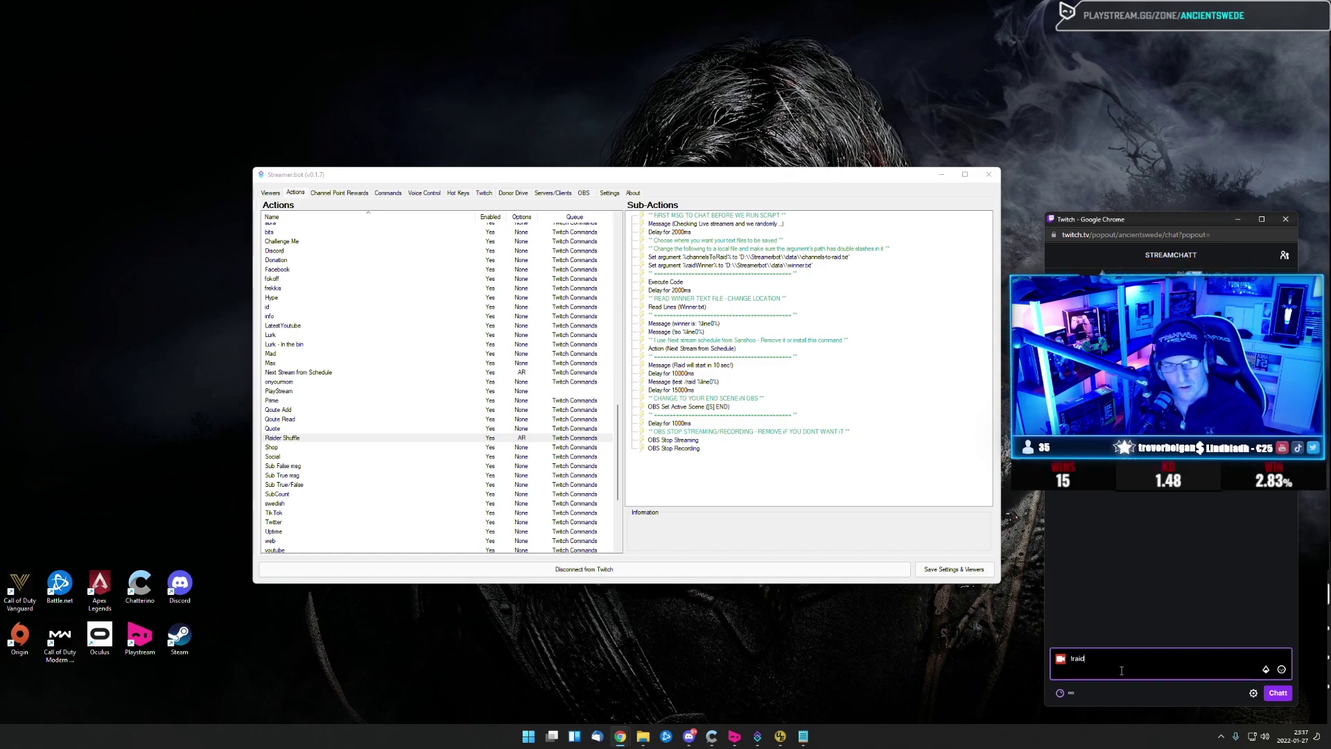
key(Return)
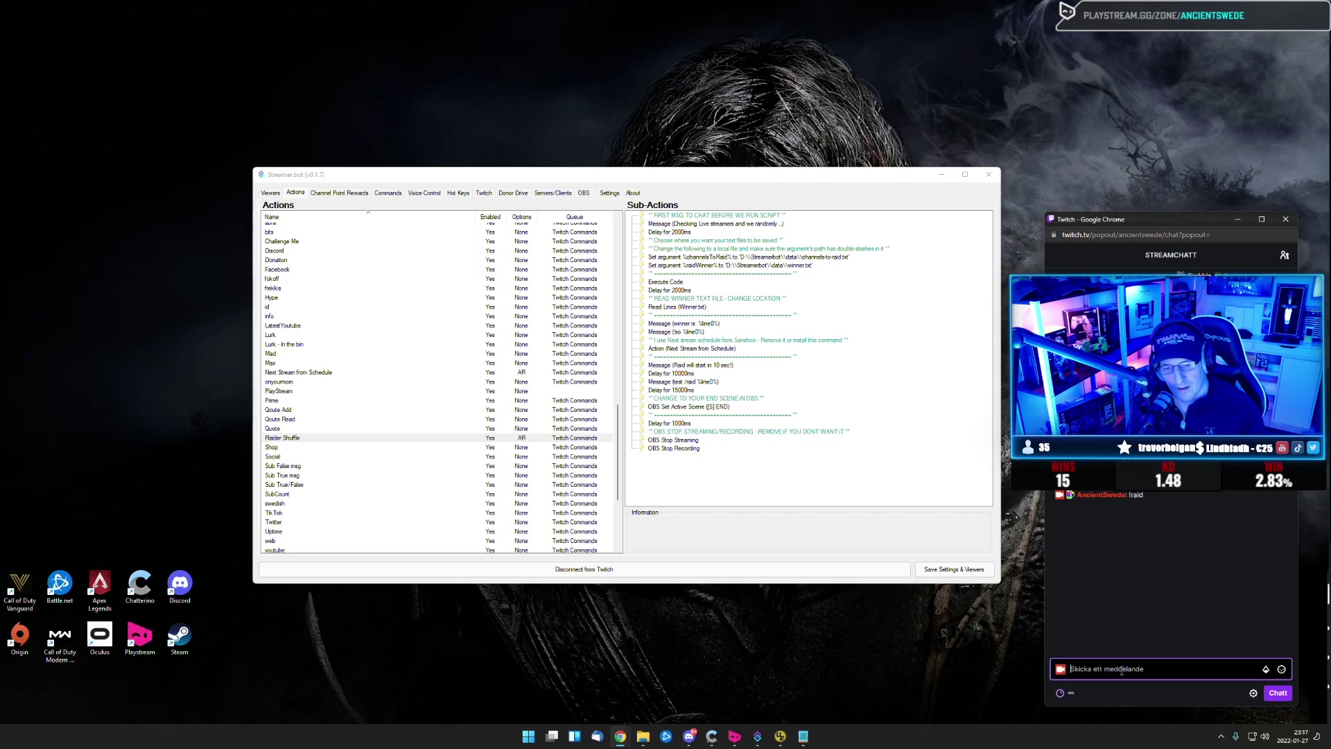